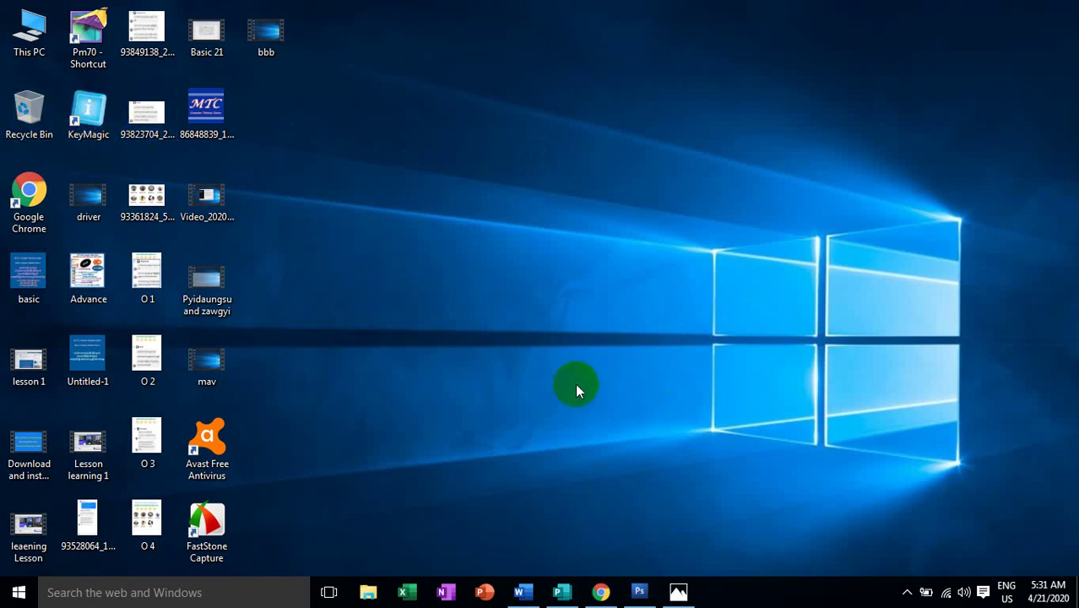
# Step: Launch KeyMagic and reposition its window clear of the desktop icons
pyautogui.click(86, 121)
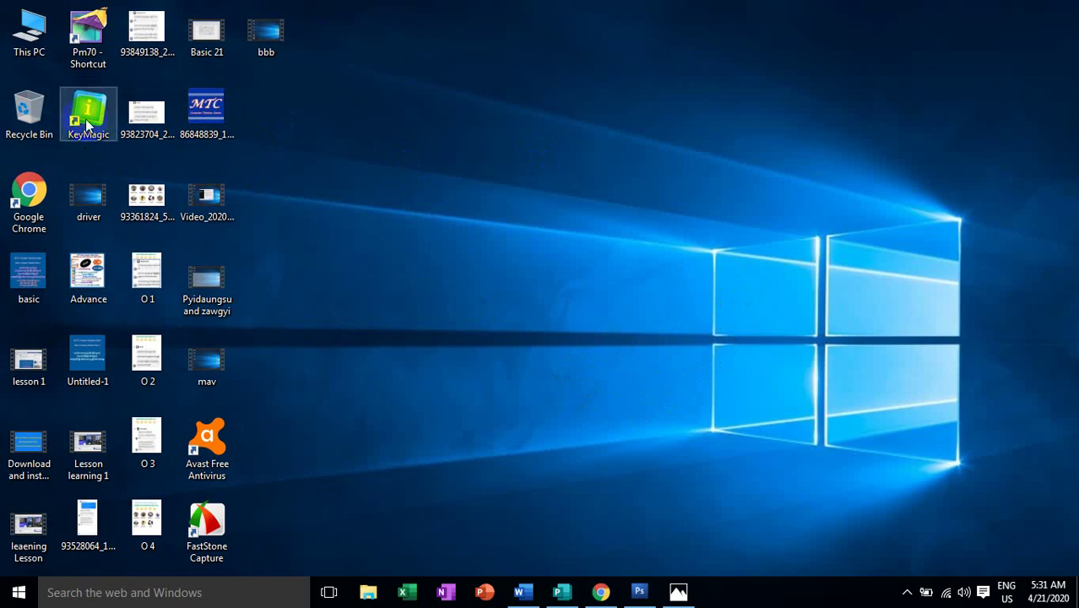
pyautogui.doubleClick(87, 121)
pyautogui.moveTo(219, 97); pyautogui.dragTo(677, 212)
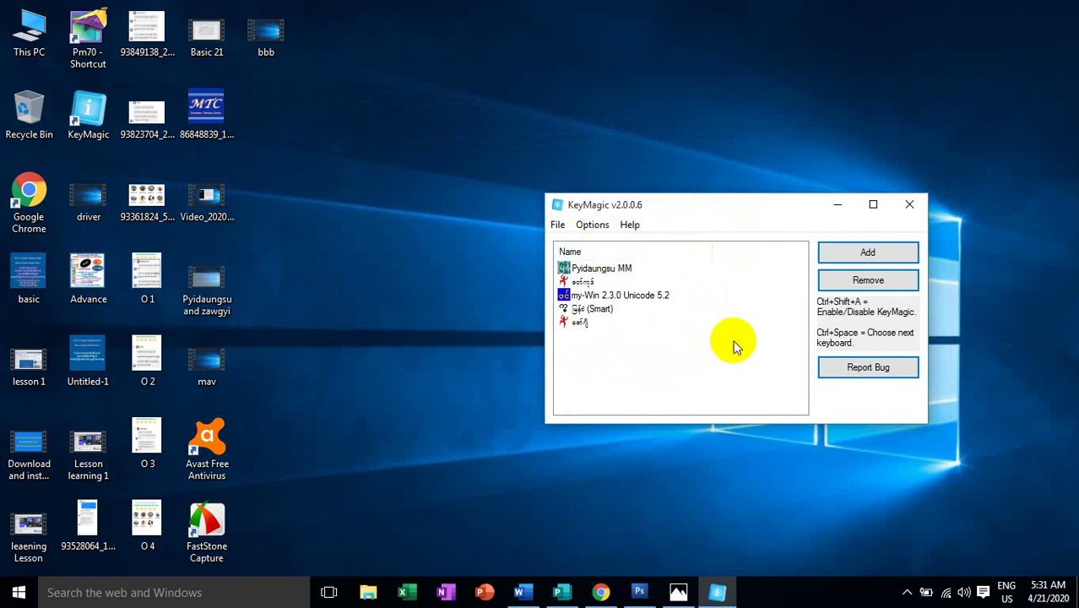
pyautogui.moveTo(599, 213); pyautogui.dragTo(648, 214)
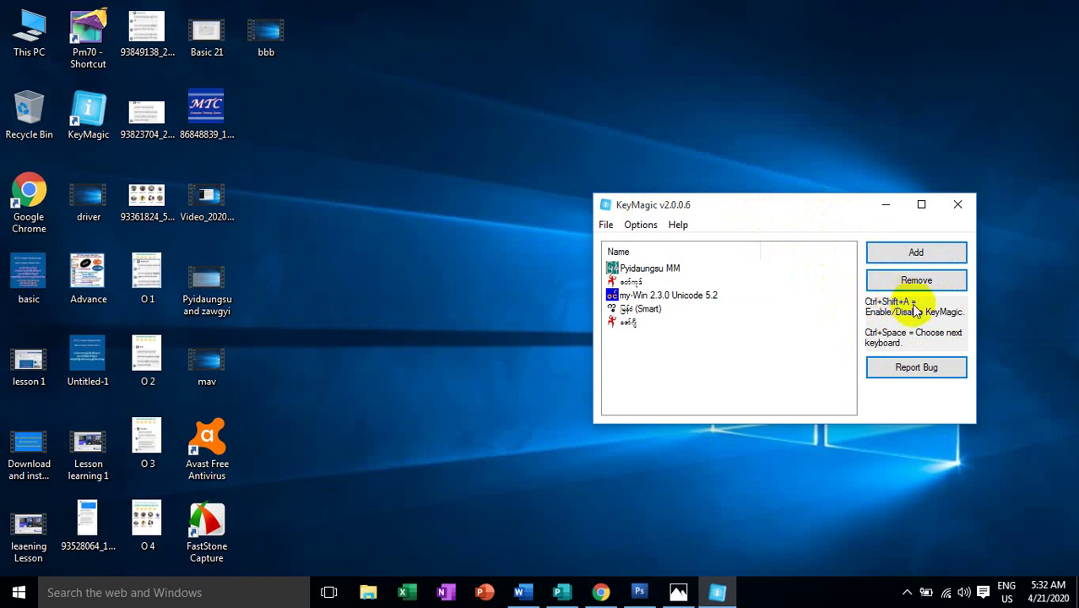
pyautogui.moveTo(780, 204); pyautogui.dragTo(769, 191)
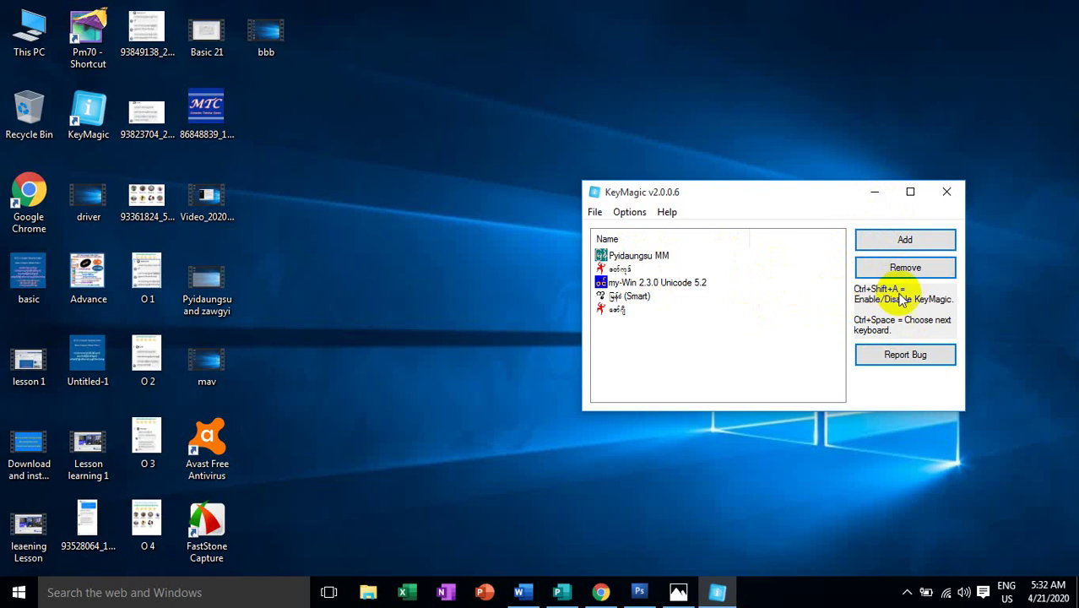
# Step: Set the custom hotkey for disabling or enabling KeyMagic to Ctrl + Shift + Q and confirm the Hotkeys settings
pyautogui.click(629, 214)
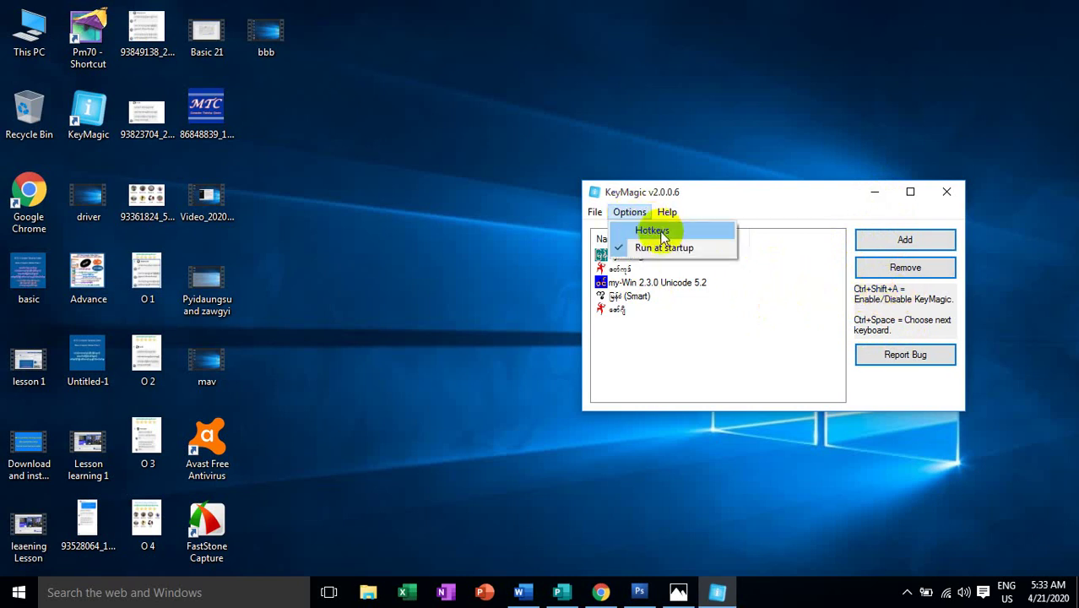
pyautogui.click(671, 231)
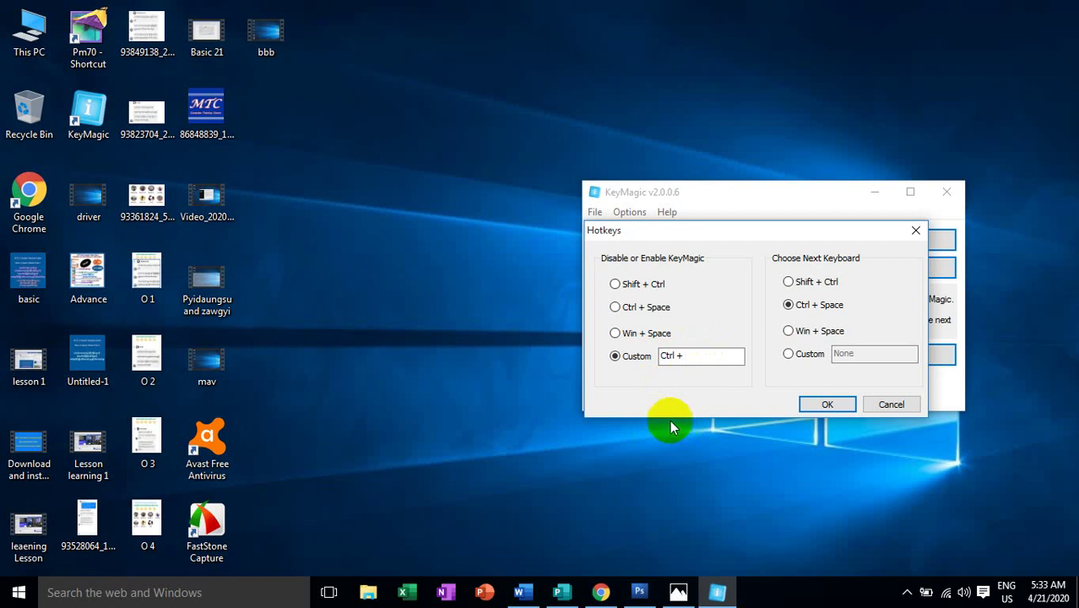
pyautogui.hotkey('ctrl', 'shift')
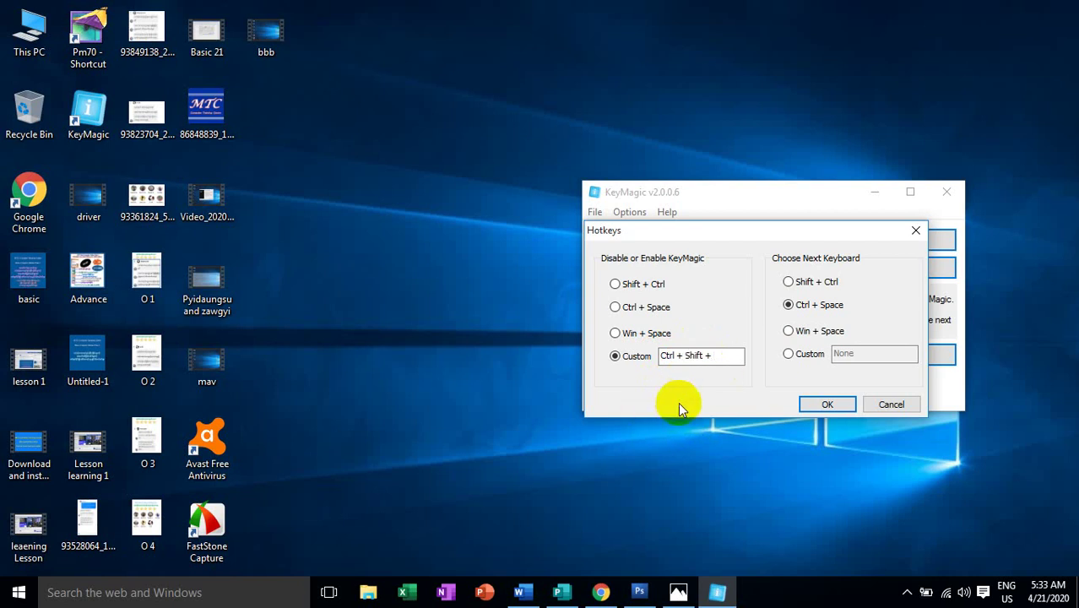
pyautogui.hotkey('ctrl', 'shift', 'q')
pyautogui.click(828, 404)
pyautogui.moveTo(782, 194); pyautogui.dragTo(728, 175)
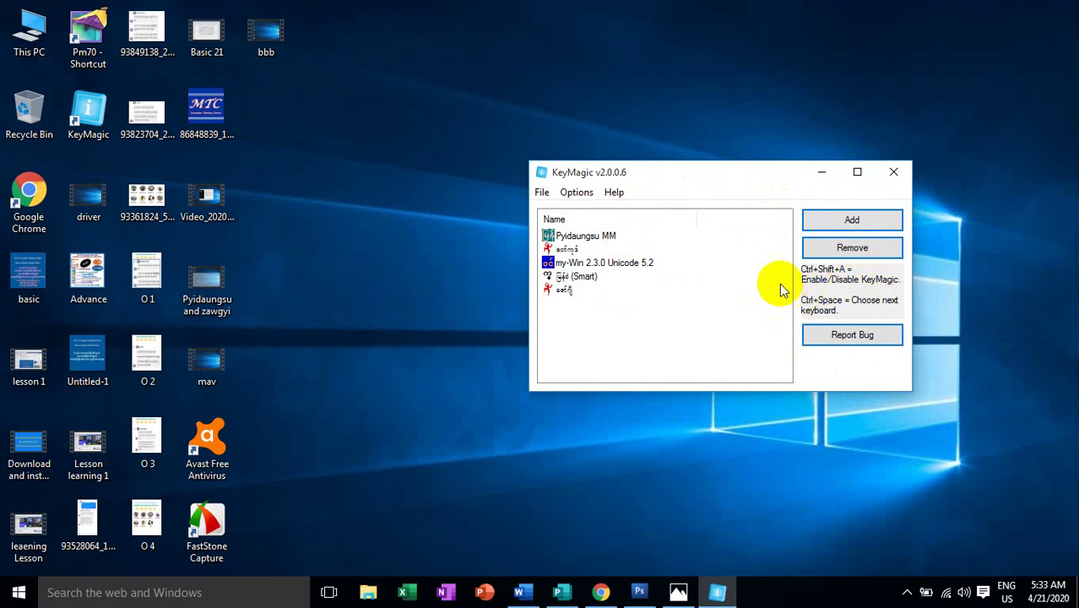
pyautogui.moveTo(705, 173); pyautogui.dragTo(724, 216)
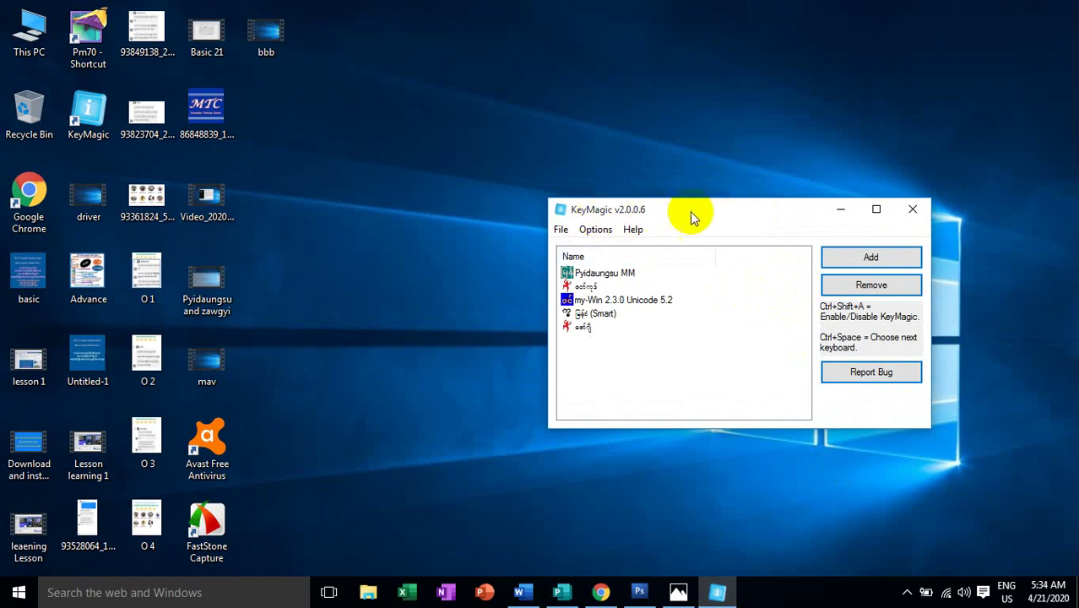
# Step: Try the Custom option for the Choose Next Keyboard hotkey, restore Ctrl + Space, and confirm
pyautogui.click(594, 232)
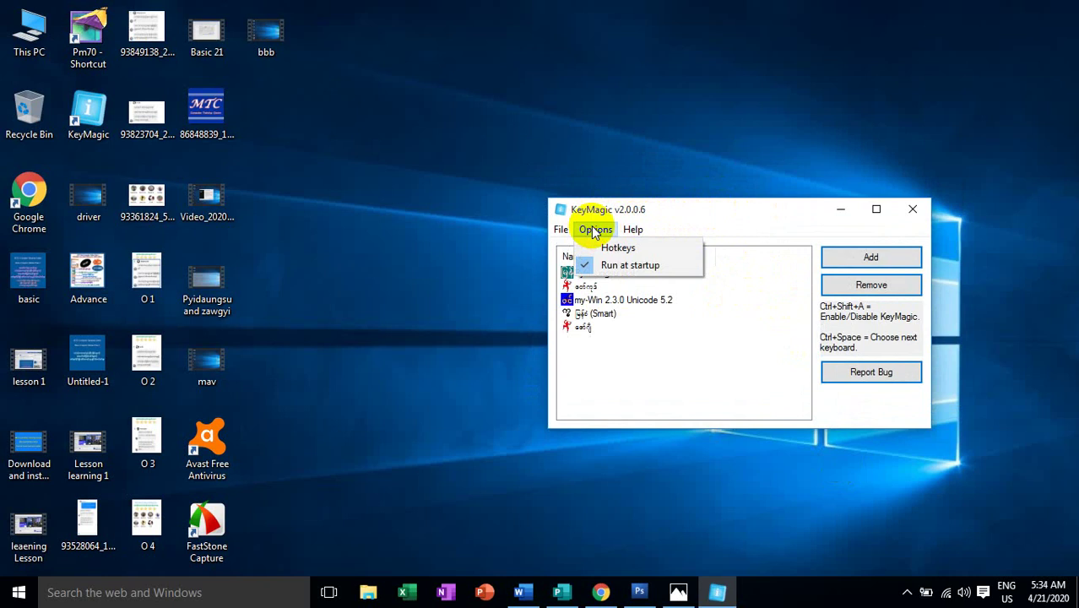
pyautogui.click(615, 246)
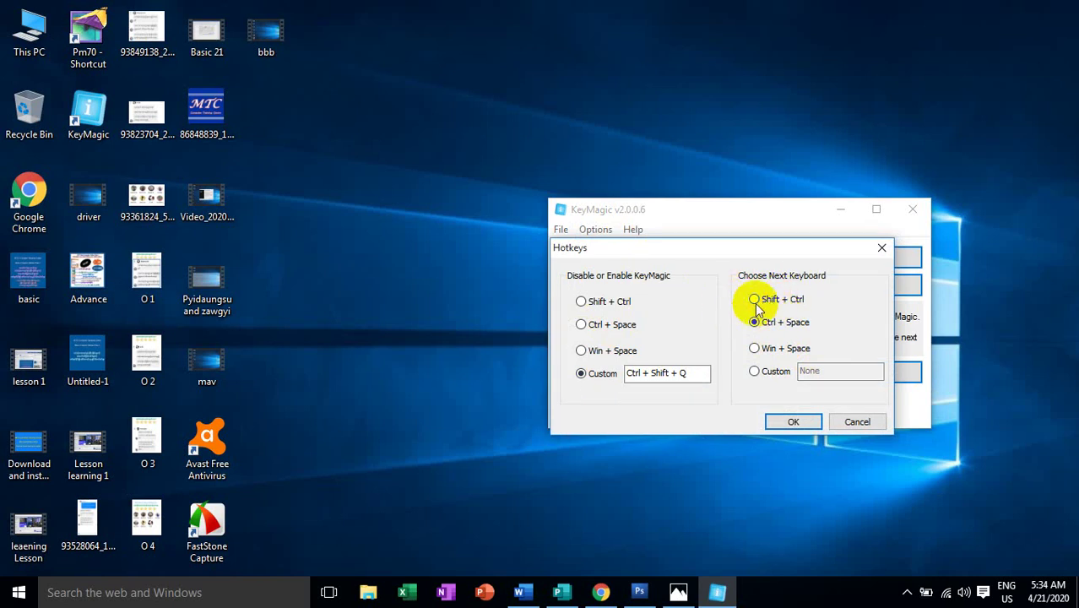
pyautogui.moveTo(766, 252)
pyautogui.mouseDown()
pyautogui.moveTo(822, 231)
pyautogui.moveTo(774, 235)
pyautogui.mouseUp()
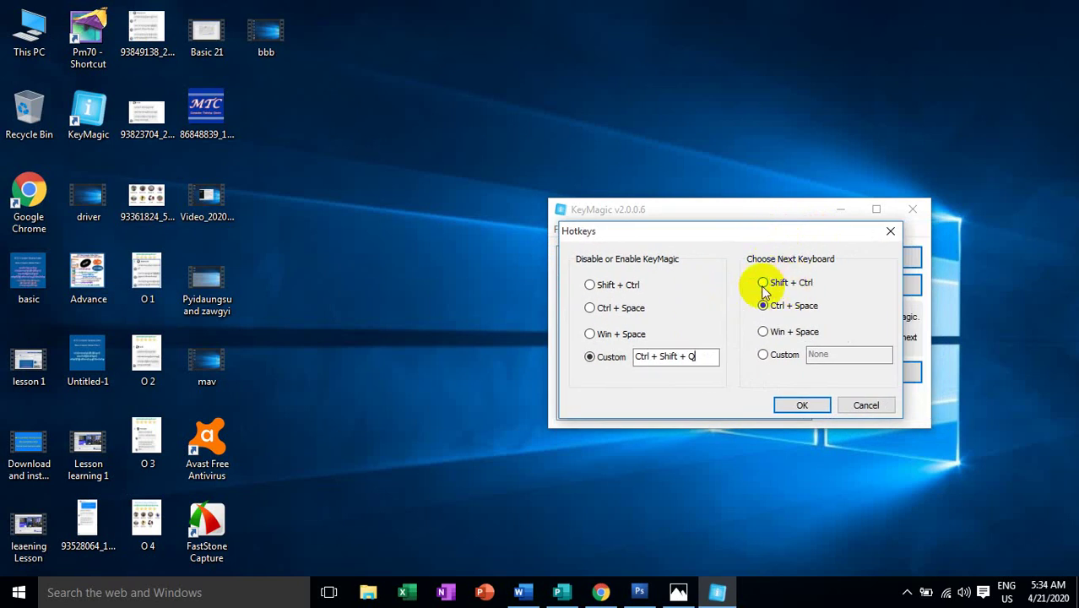
pyautogui.click(764, 356)
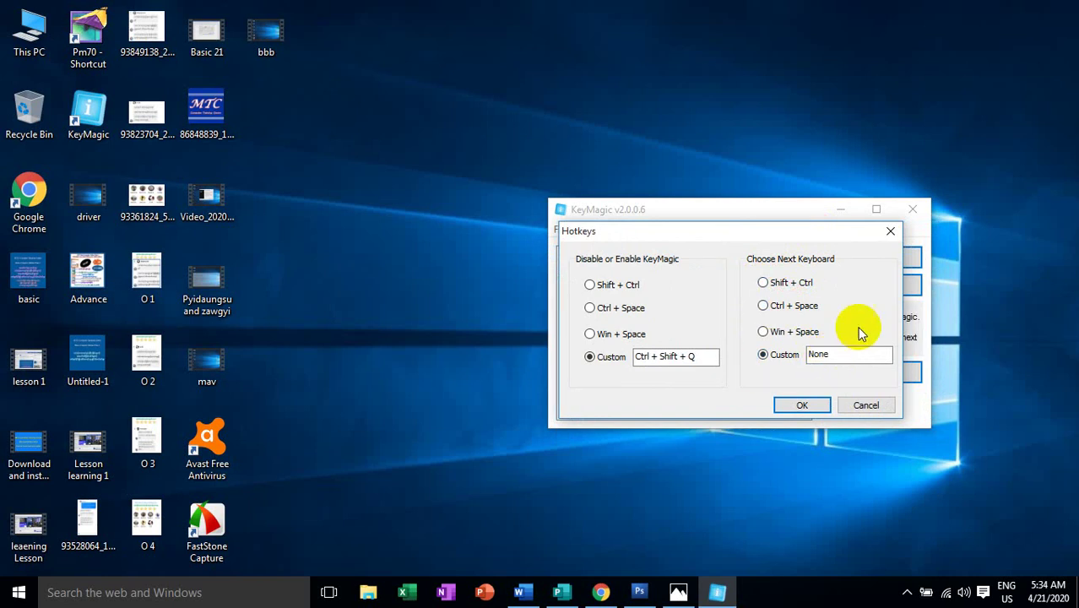
pyautogui.click(765, 307)
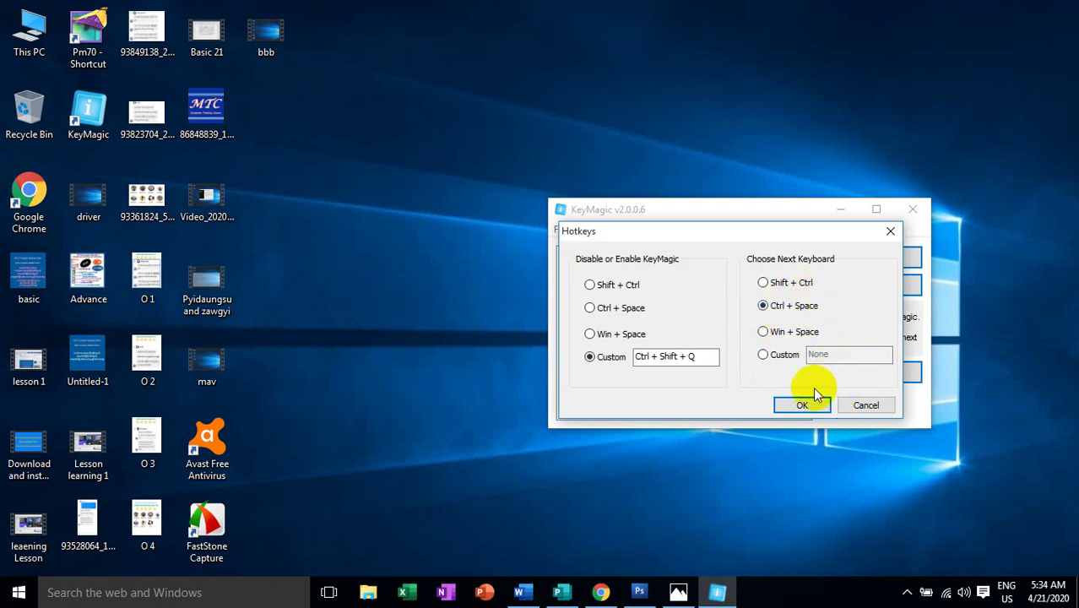
pyautogui.click(794, 407)
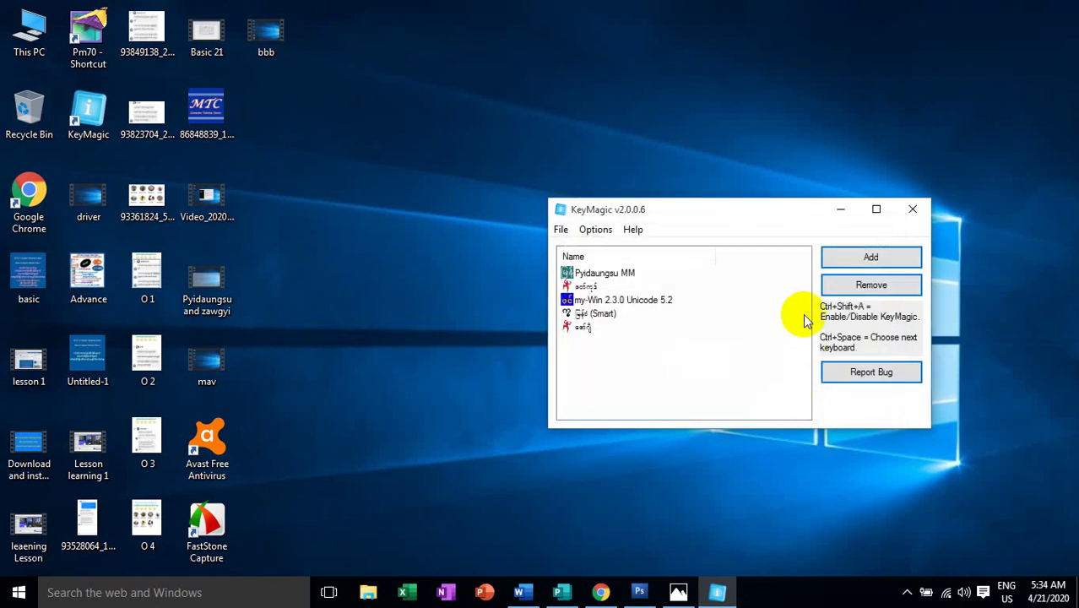
# Step: Minimize the KeyMagic window and refresh the desktop
pyautogui.click(844, 210)
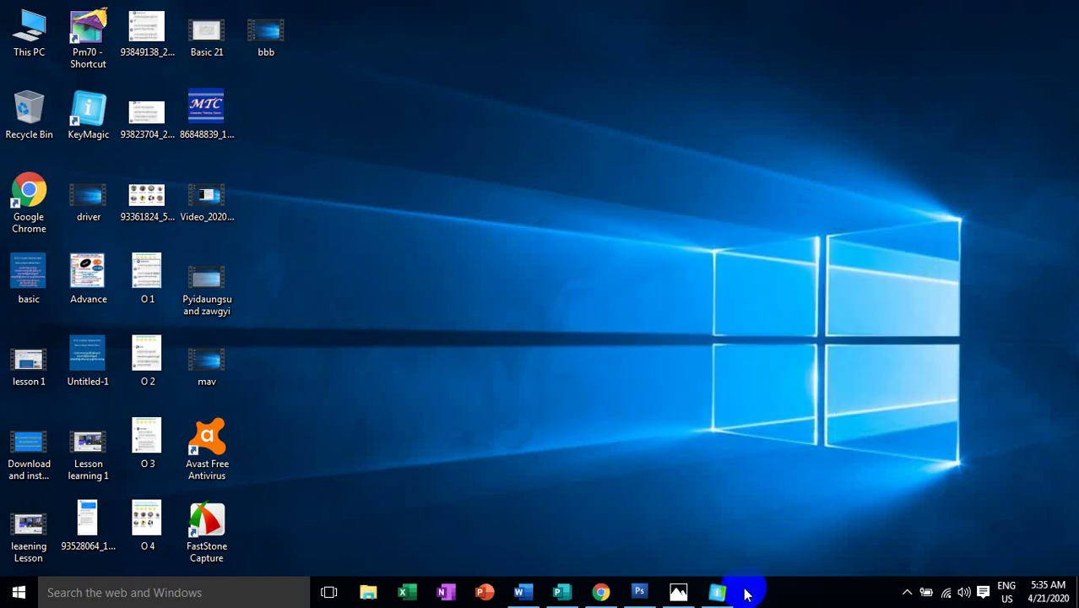
pyautogui.rightClick(555, 34)
pyautogui.click(582, 81)
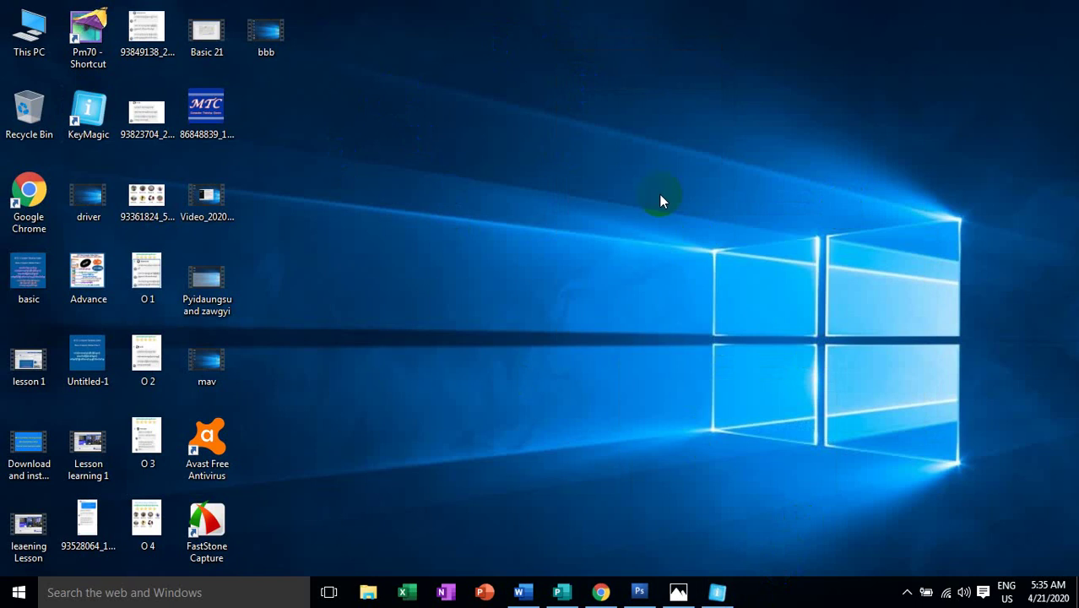
# Step: Test the KeyMagic hotkeys on the desktop by switching repeatedly between the installed keyboard layouts
pyautogui.hotkey('ctrl', 'shift')
pyautogui.hotkey('ctrl', 'shift')
pyautogui.hotkey('ctrl', 'shift')
pyautogui.hotkey('ctrl', 'shift')
pyautogui.hotkey('ctrl', 'shift')
pyautogui.hotkey('ctrl', 'shift')
pyautogui.hotkey('ctrl', 'shift')
pyautogui.hotkey('ctrl', 'shift')
pyautogui.hotkey('ctrl', 'shift')
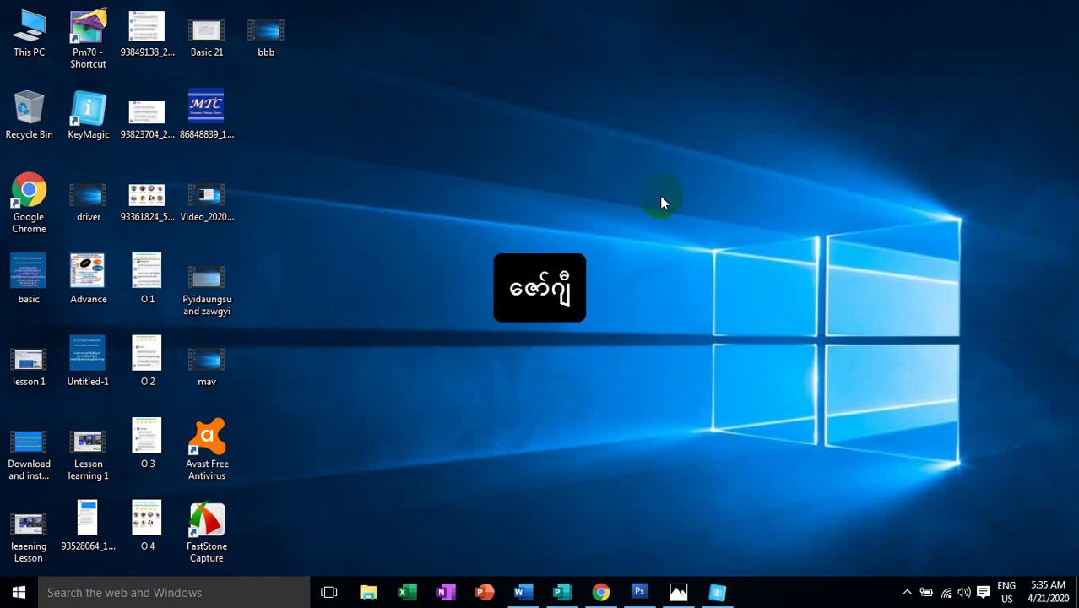
pyautogui.hotkey('ctrl', 'shift')
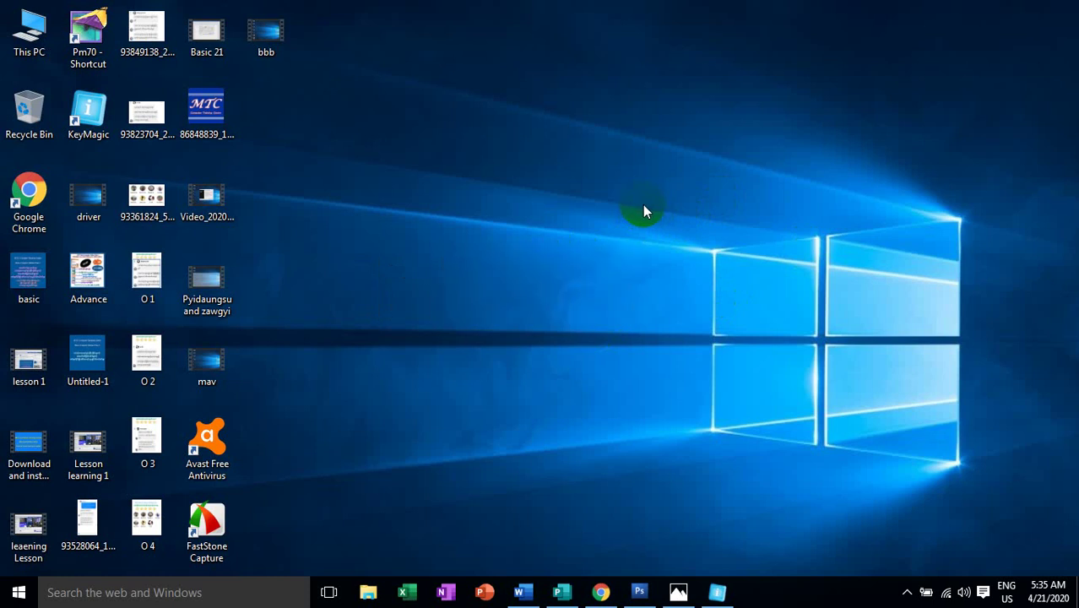
# Step: Switch to Word, return to English typing, and set the blank document's font to Pyidaungsu
pyautogui.click(524, 592)
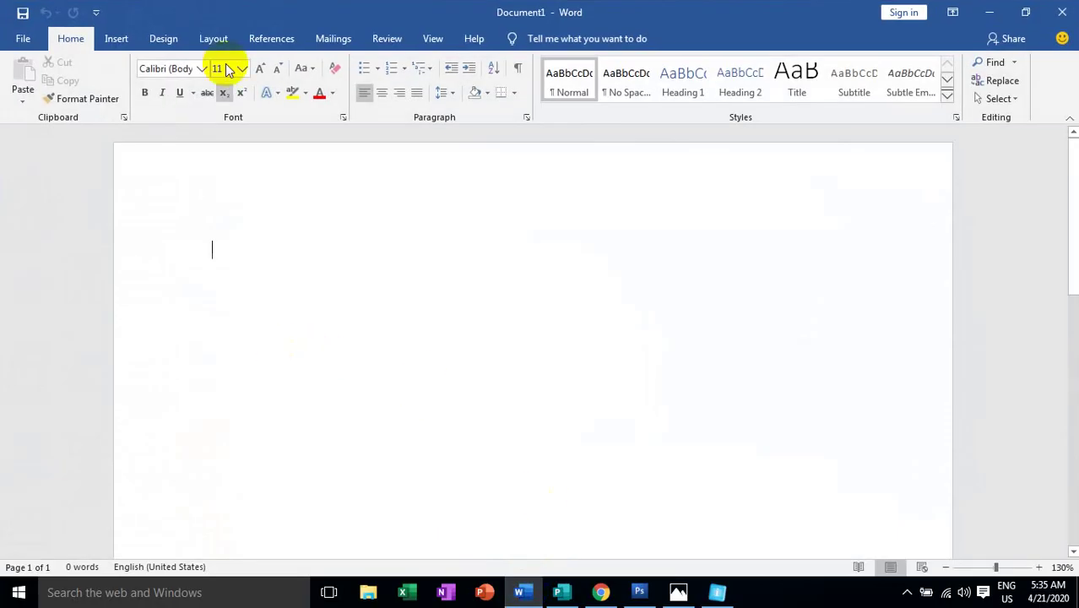
pyautogui.click(162, 72)
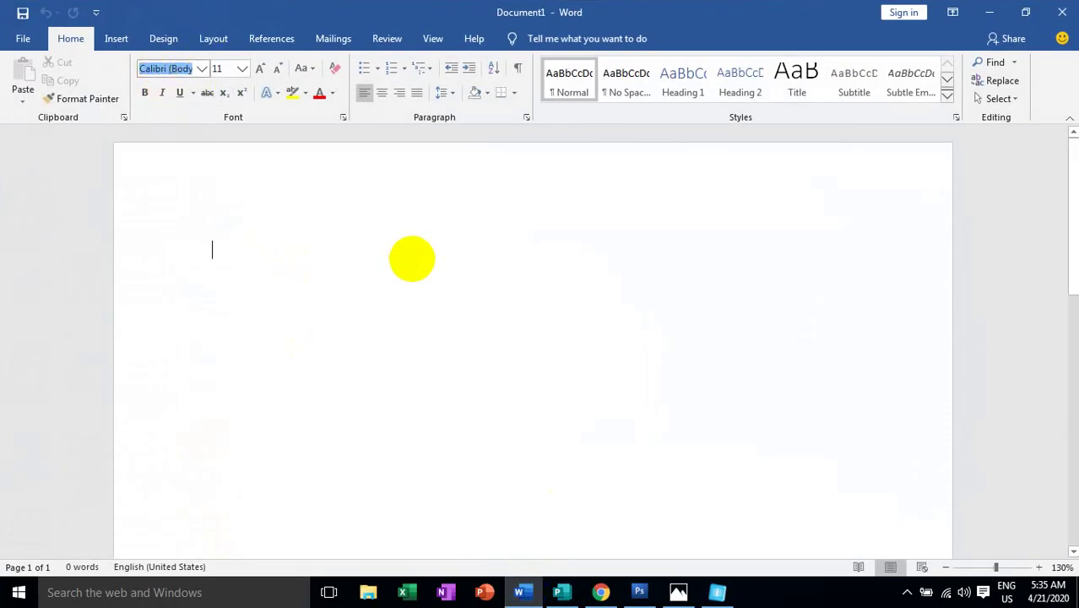
pyautogui.write('c')
pyautogui.press('BackSpace')
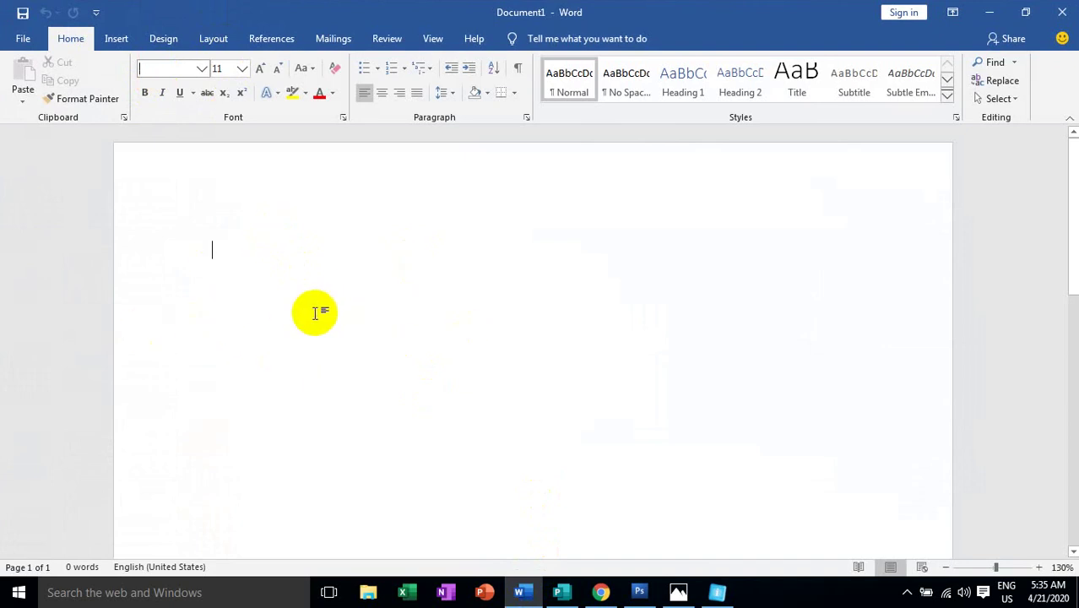
pyautogui.hotkey('ctrl', 'shift')
pyautogui.hotkey('ctrl', 'shift')
pyautogui.hotkey('ctrl', 'shift')
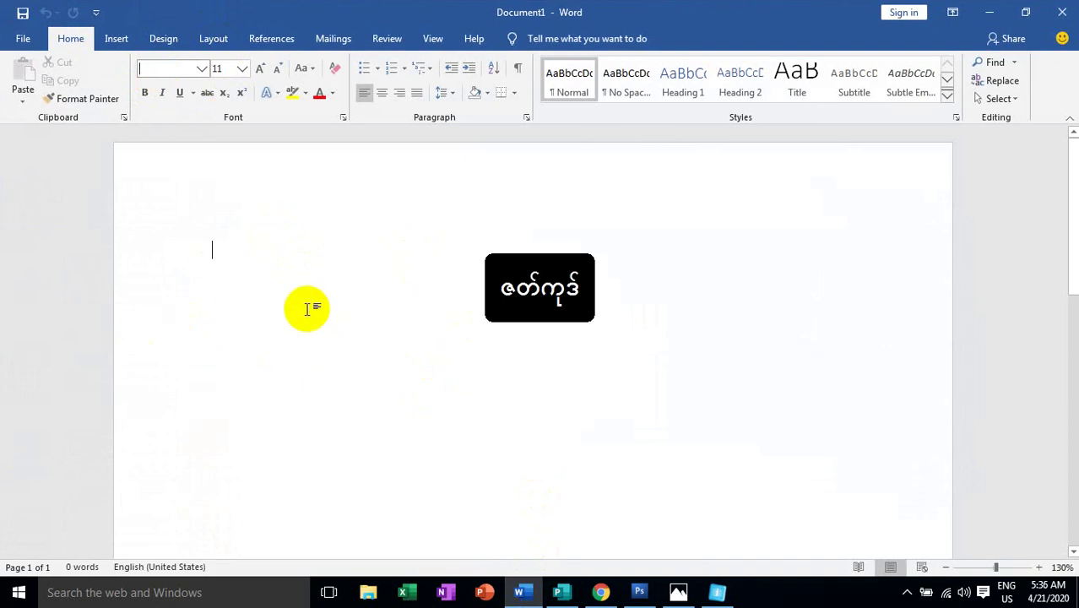
pyautogui.hotkey('ctrl', 'shift')
pyautogui.hotkey('ctrl', 'shift')
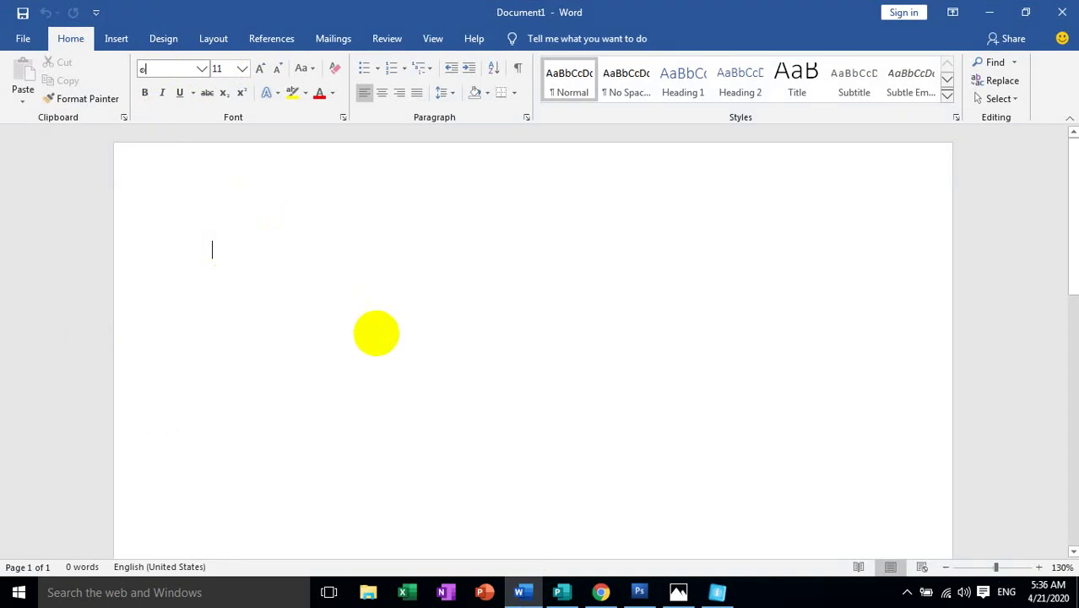
pyautogui.hotkey('alt', 'shift')
pyautogui.hotkey('ctrl', 'shift', 'f')
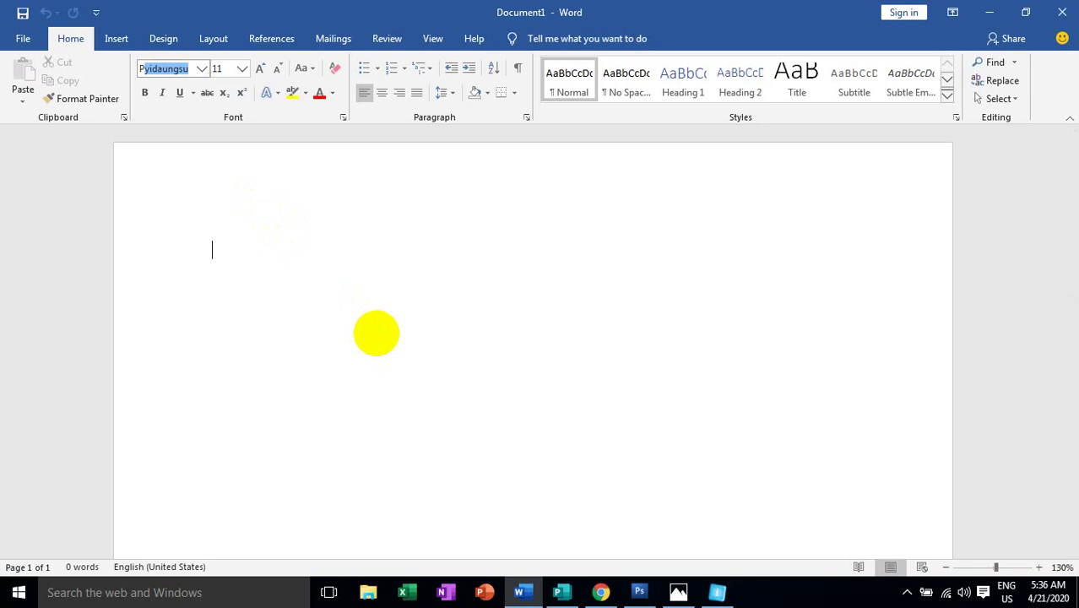
pyautogui.press('Return')
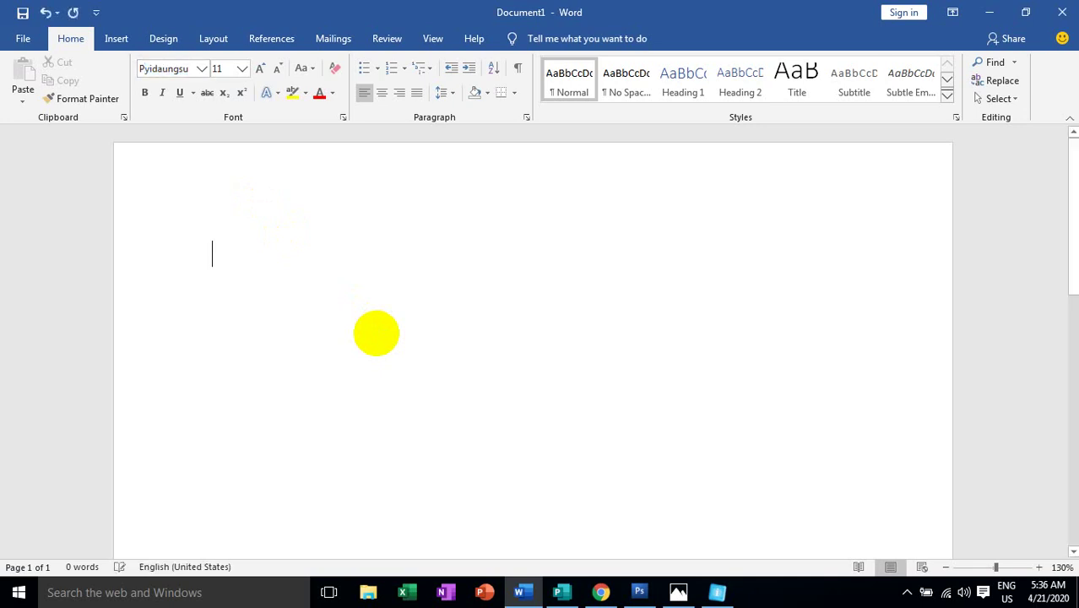
pyautogui.press('Return')
pyautogui.click(336, 273)
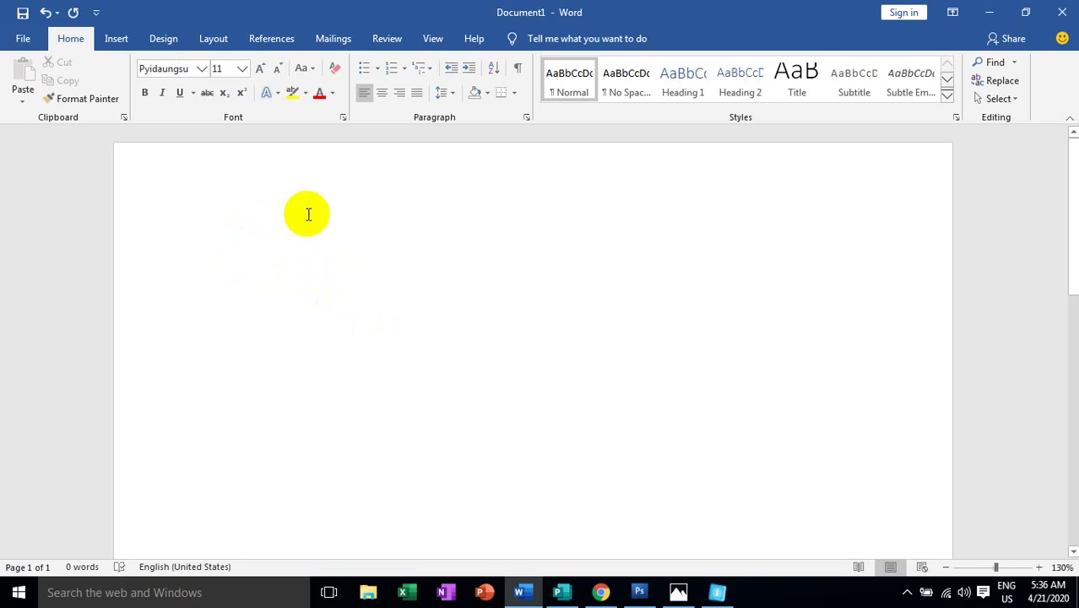
# Step: Test the KeyMagic hotkeys in the blank Word document by switching repeatedly between keyboard layouts
pyautogui.hotkey('ctrl', 'shift')
pyautogui.hotkey('ctrl', 'shift')
pyautogui.hotkey('ctrl', 'shift')
pyautogui.hotkey('ctrl', 'shift')
pyautogui.hotkey('ctrl', 'shift')
pyautogui.hotkey('ctrl', 'shift')
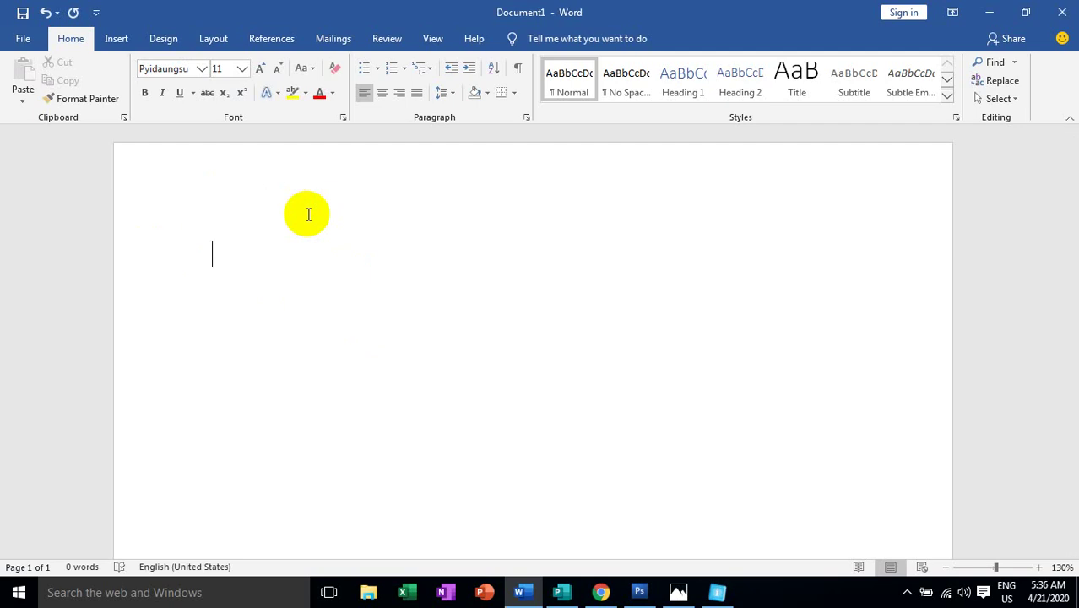
pyautogui.hotkey('ctrl', 'shift')
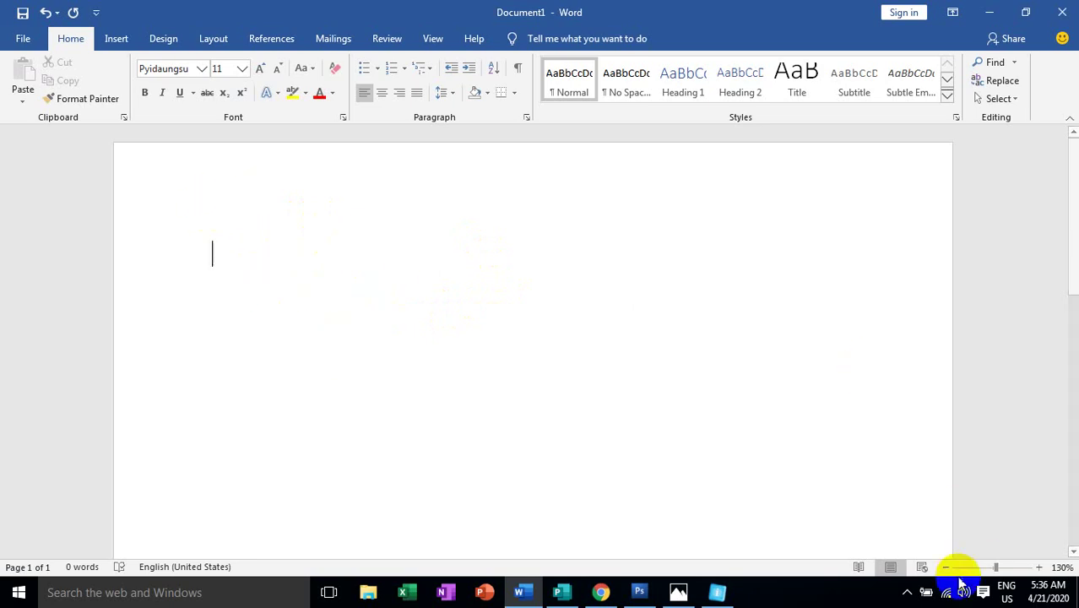
# Step: Switch to KeyMagic, review the hotkeys for enabling it and choosing the next keyboard, and minimize its window
pyautogui.click(907, 596)
pyautogui.click(778, 592)
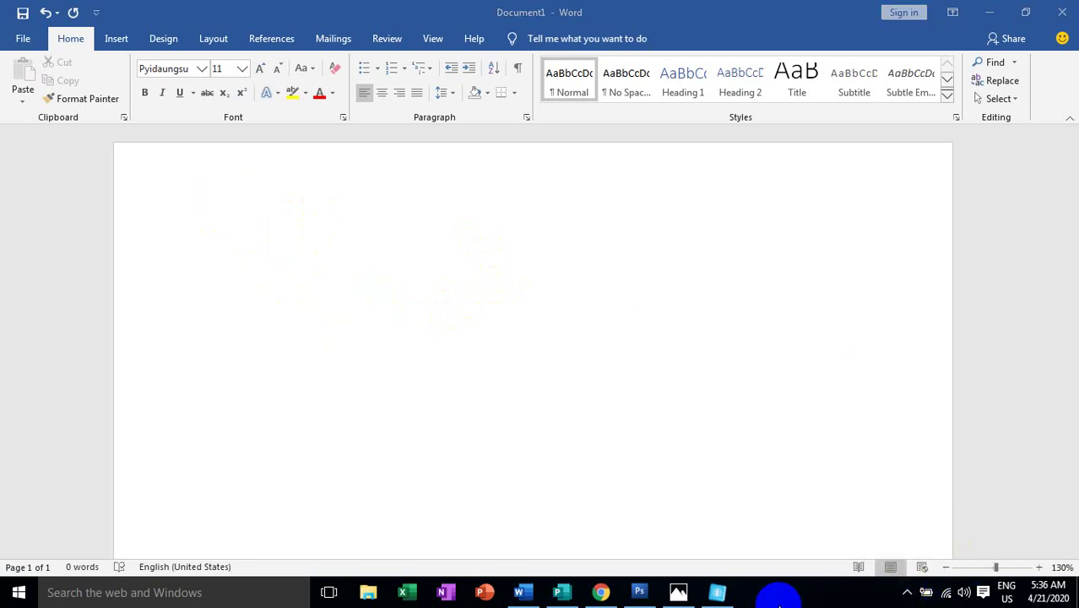
pyautogui.click(717, 592)
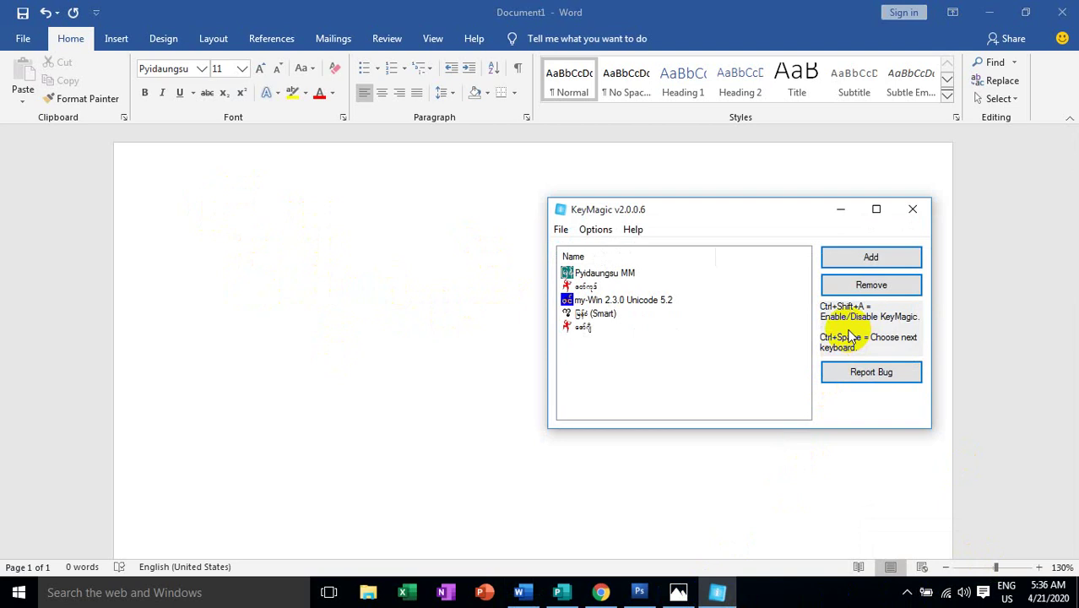
pyautogui.click(593, 232)
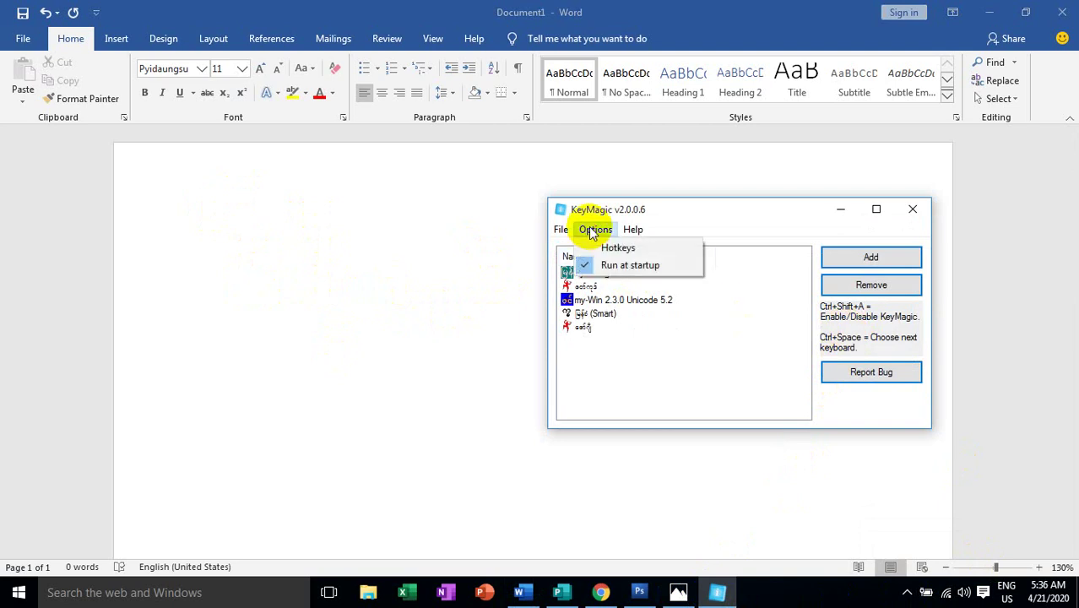
pyautogui.click(615, 248)
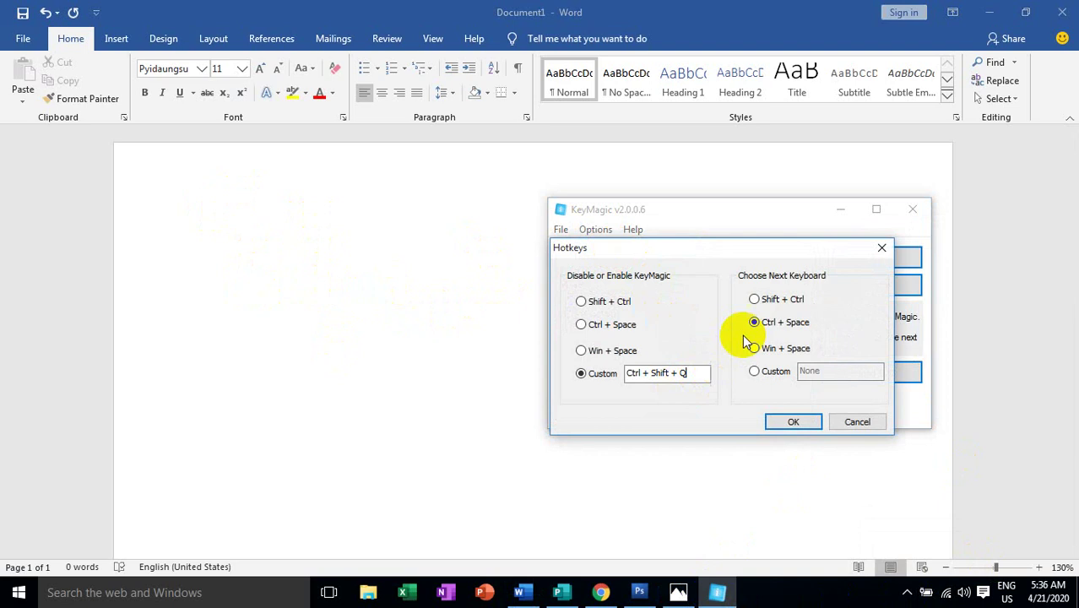
pyautogui.click(881, 248)
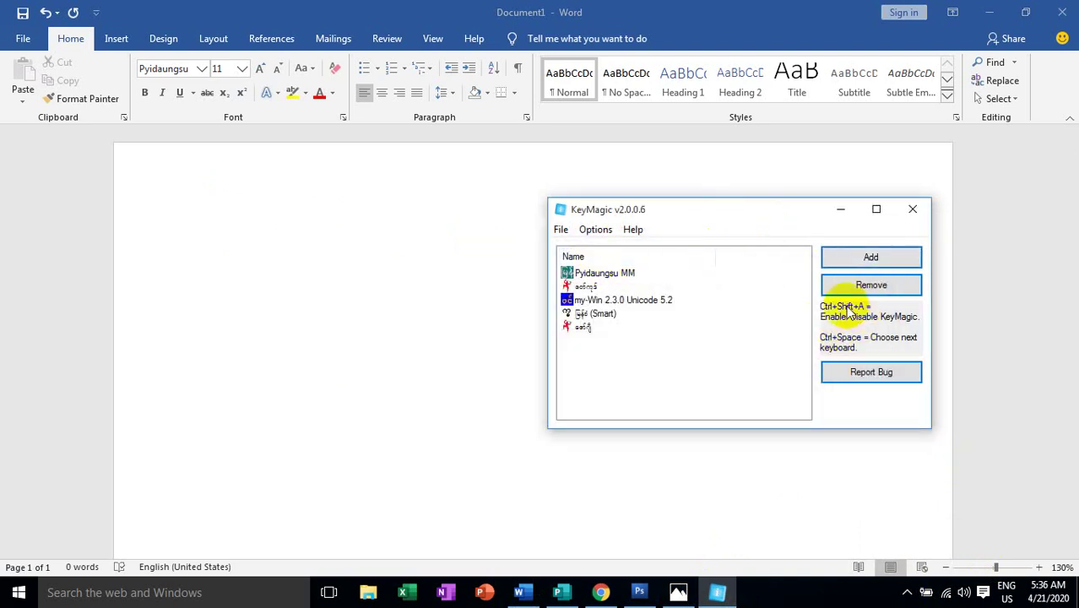
pyautogui.click(587, 231)
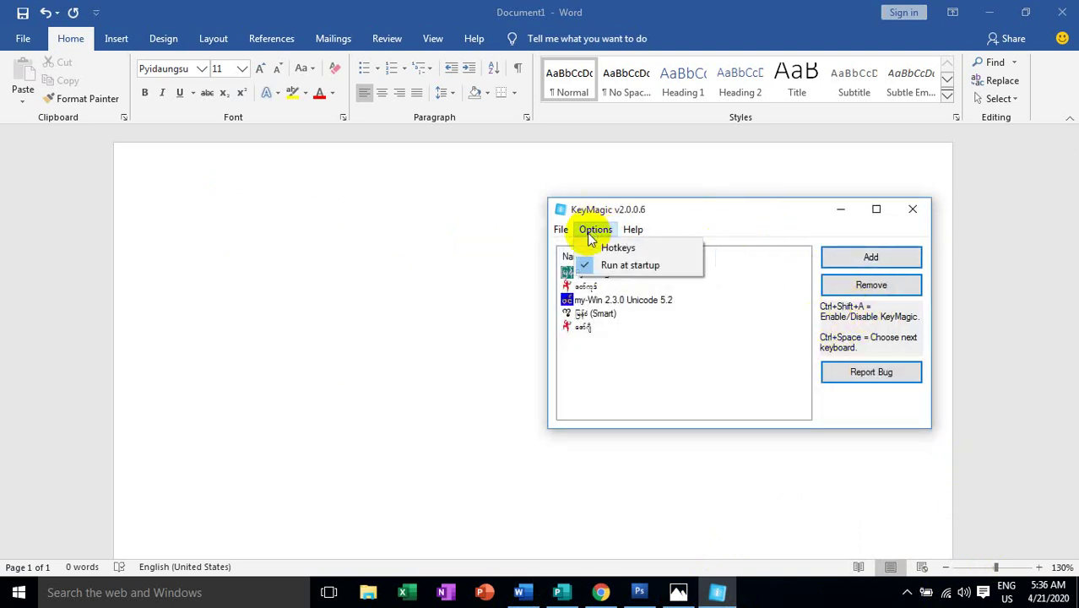
pyautogui.click(604, 242)
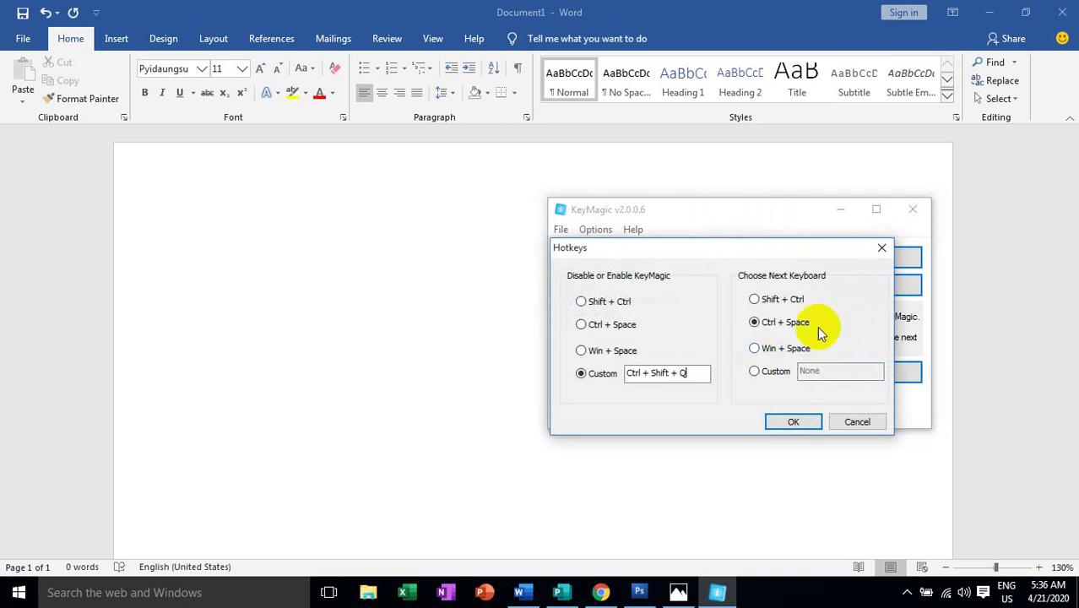
pyautogui.click(884, 251)
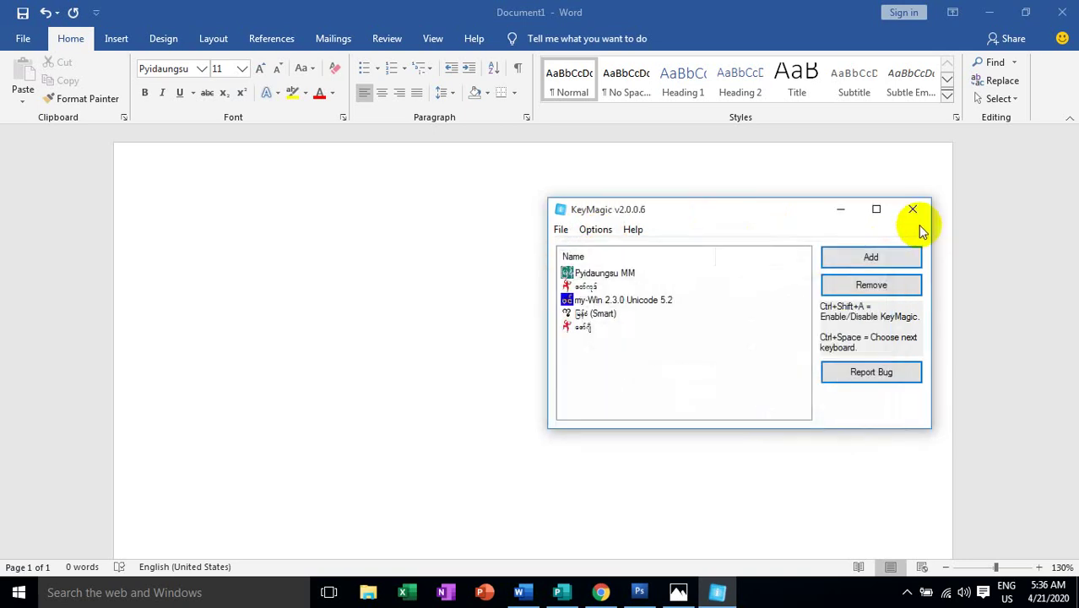
pyautogui.click(832, 212)
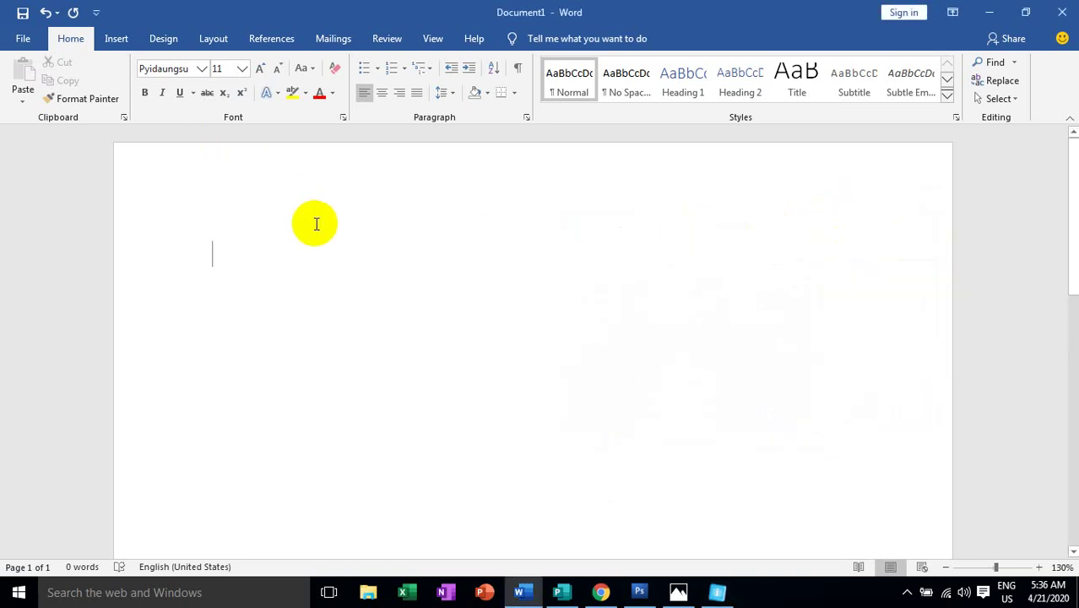
# Step: Switch to the Pyidaungsu MM keyboard and enter "ဘာတွေတွေးနေလဲ?" in the blank Word document
pyautogui.hotkey('ctrl', 'shift')
pyautogui.hotkey('ctrl', 'shift')
pyautogui.hotkey('ctrl', 'shift')
pyautogui.hotkey('ctrl', 'shift')
pyautogui.hotkey('ctrl', 'shift')
pyautogui.hotkey('ctrl', 'shift')
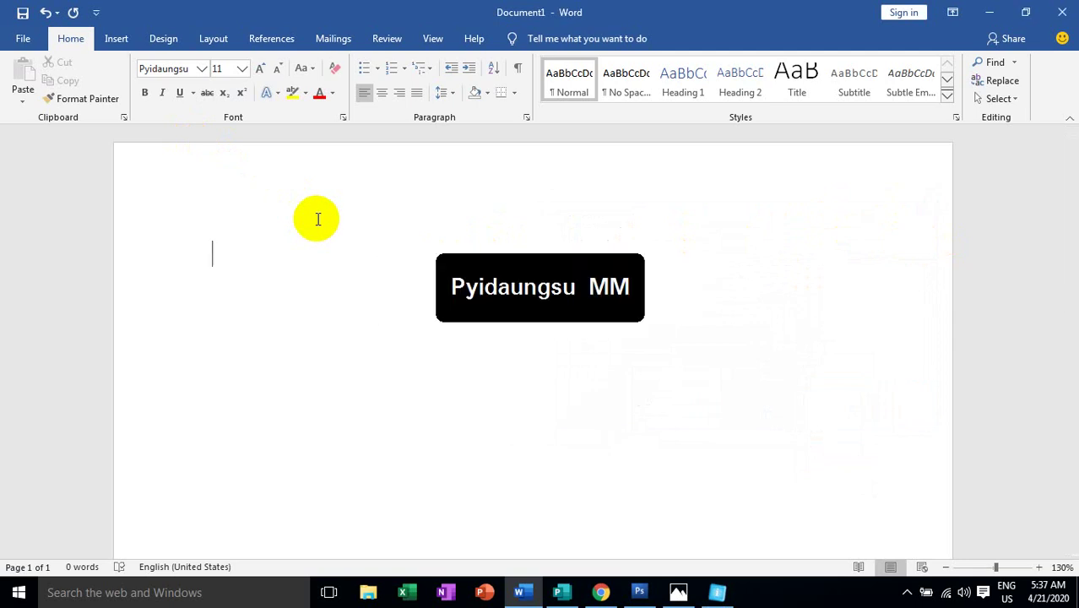
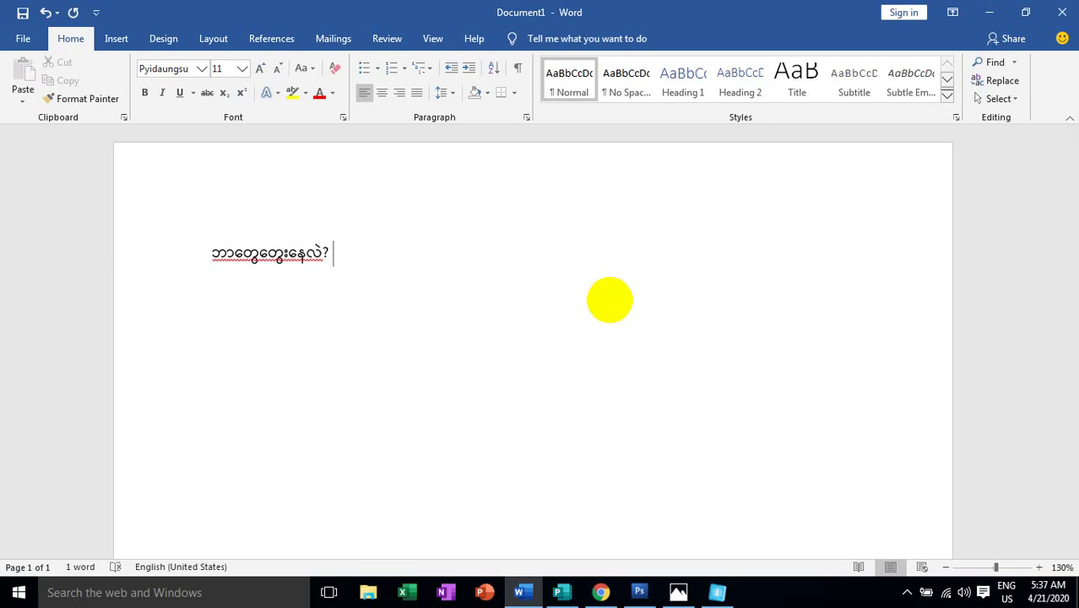
# Step: Cycle through the KeyMagic keyboards, try single characters after the Myanmar question and delete them, and return to English typing
pyautogui.hotkey('ctrl', 'shift')
pyautogui.hotkey('ctrl', 'shift')
pyautogui.hotkey('ctrl', 'shift')
pyautogui.hotkey('ctrl', 'shift')
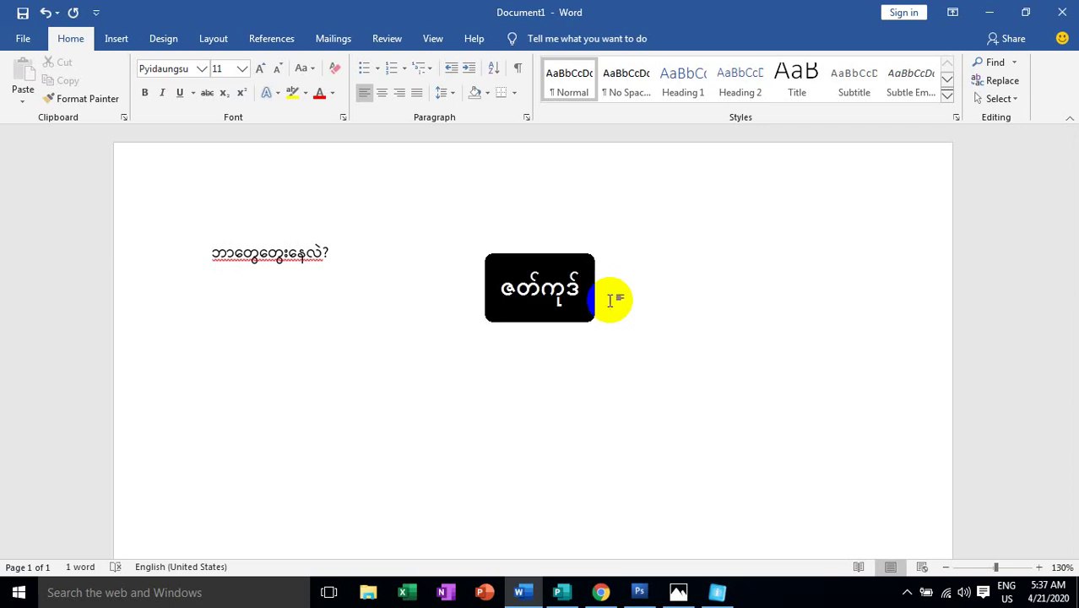
pyautogui.hotkey('ctrl', 'shift')
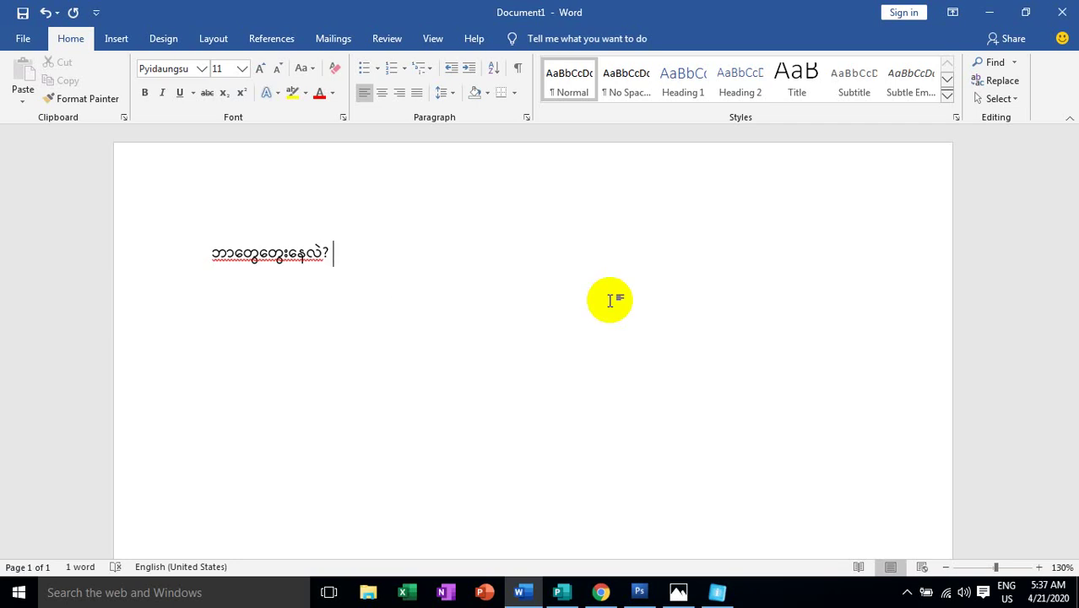
pyautogui.write('လ')
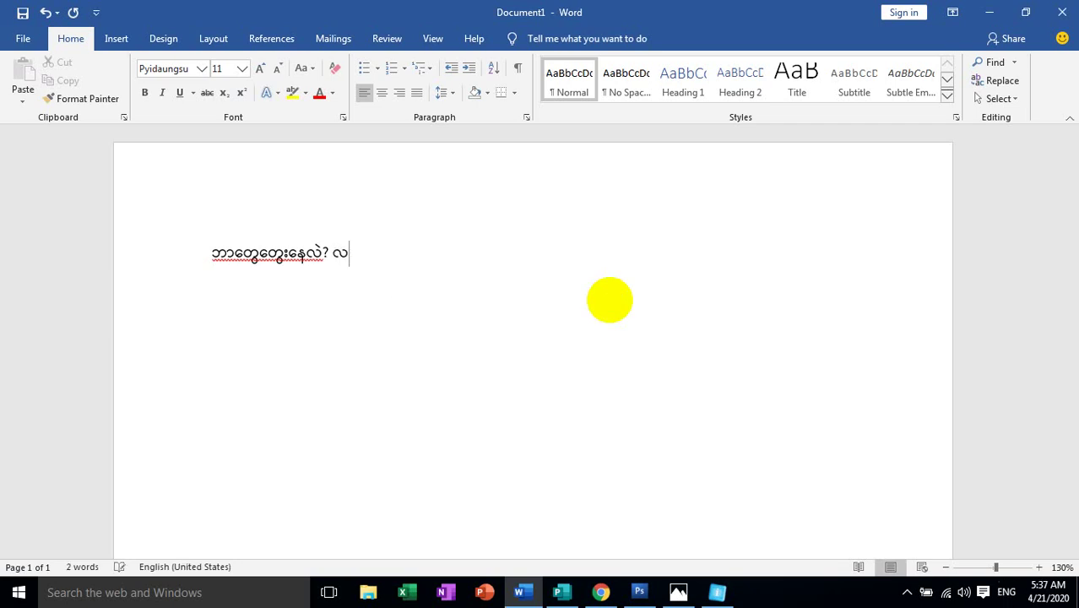
pyautogui.press('BackSpace')
pyautogui.write('k')
pyautogui.press('BackSpace')
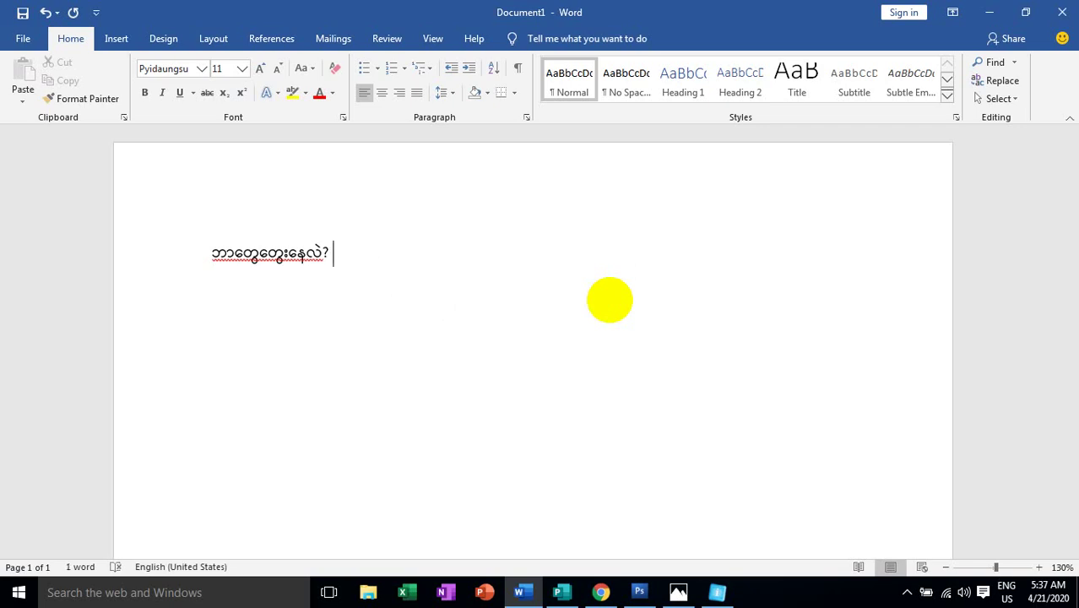
# Step: Add "Apple" after the Myanmar question and start a new paragraph
pyautogui.write('Appl')
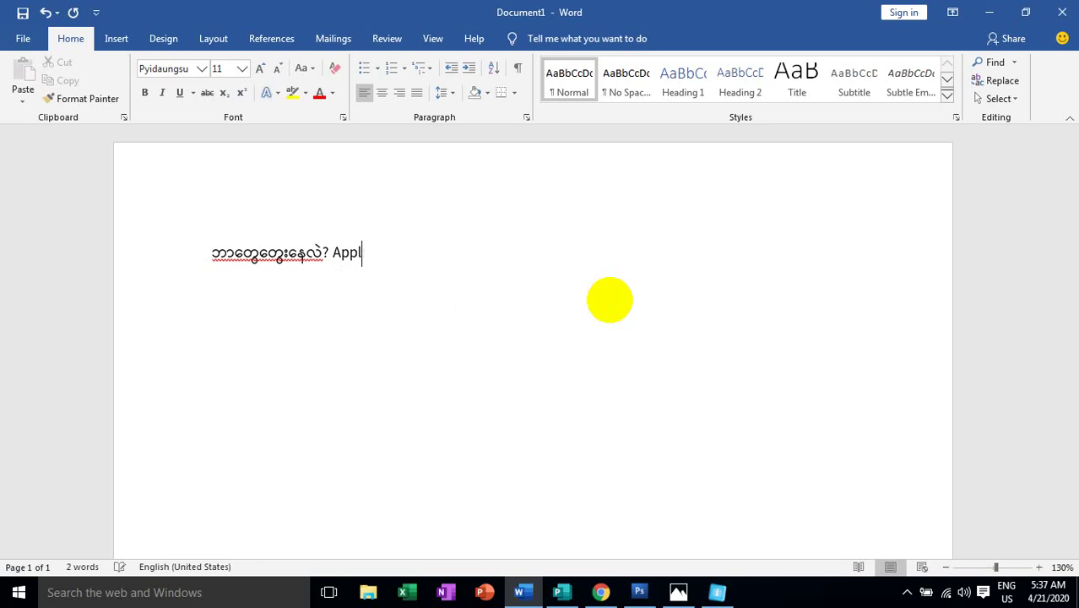
pyautogui.write('e')
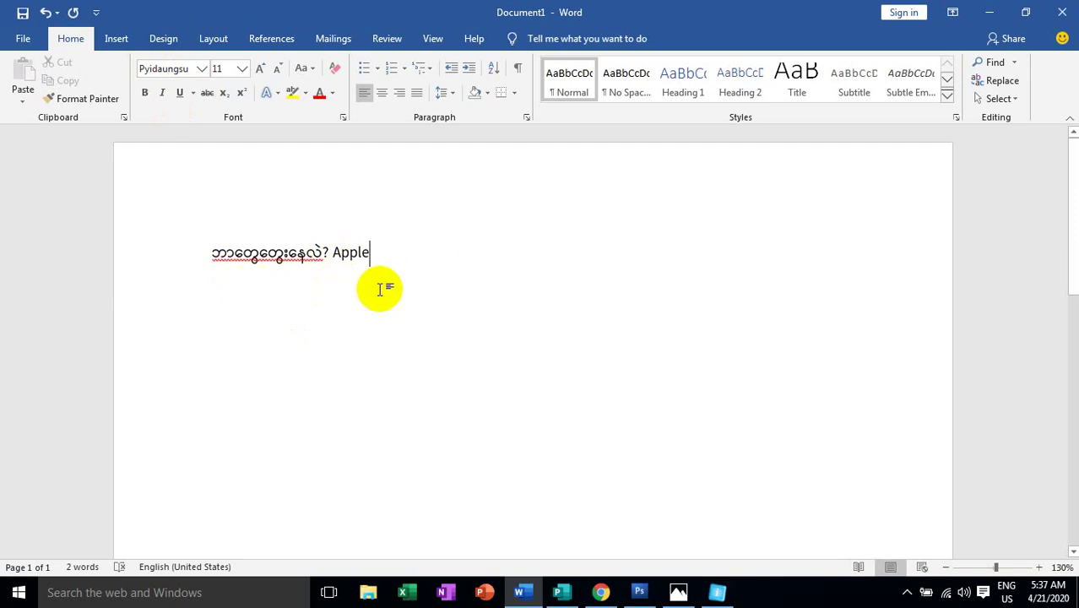
pyautogui.press('Return')
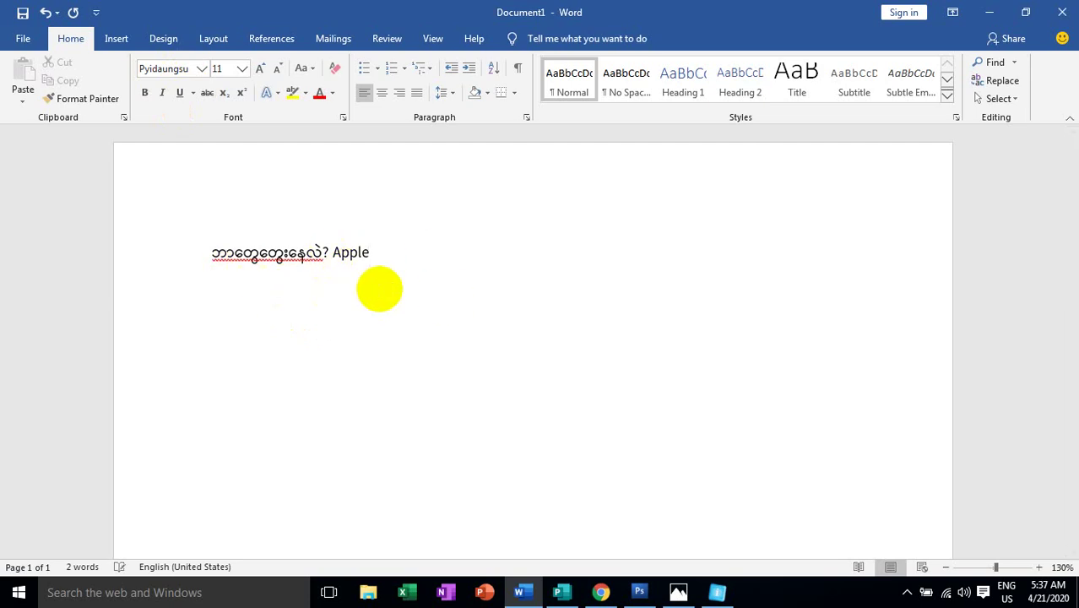
# Step: Set the font of the new paragraph to Zawgyi-One and enter "Bknpbab" in English
pyautogui.click(173, 68)
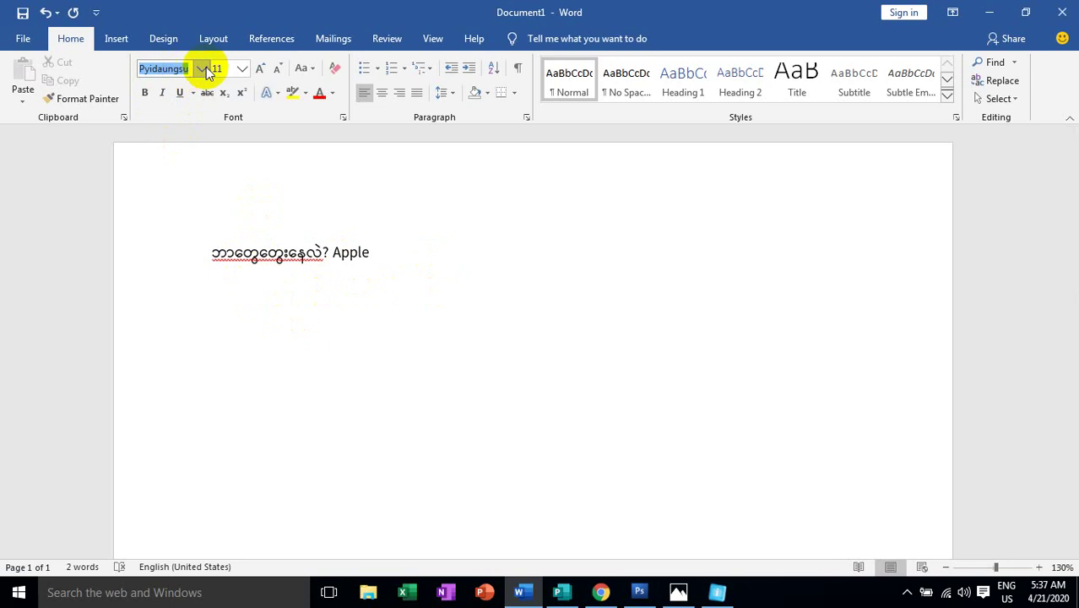
pyautogui.write('Zawgyi-One')
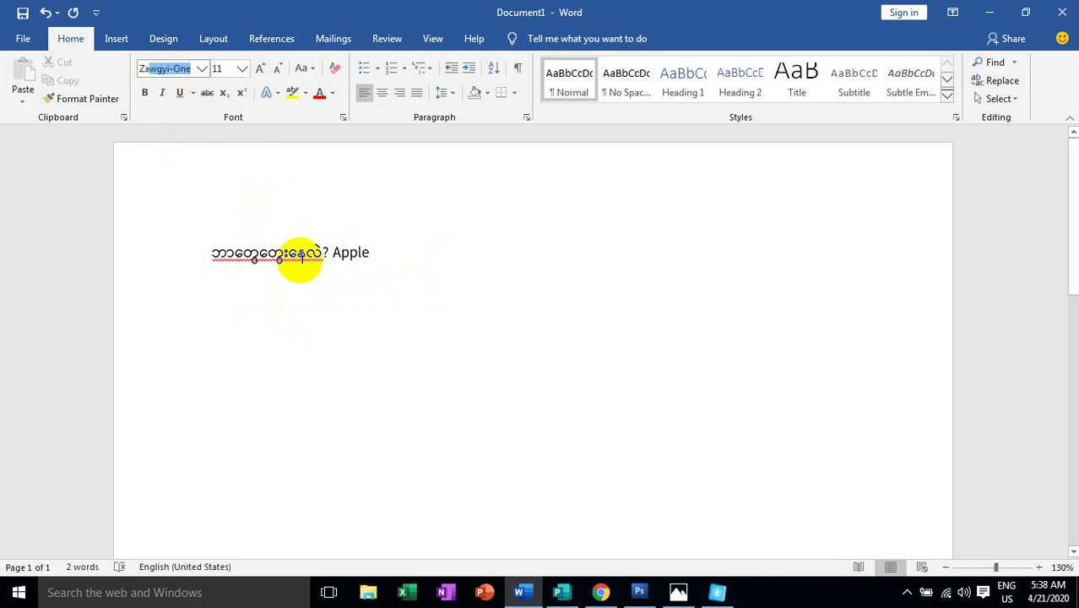
pyautogui.press('Return')
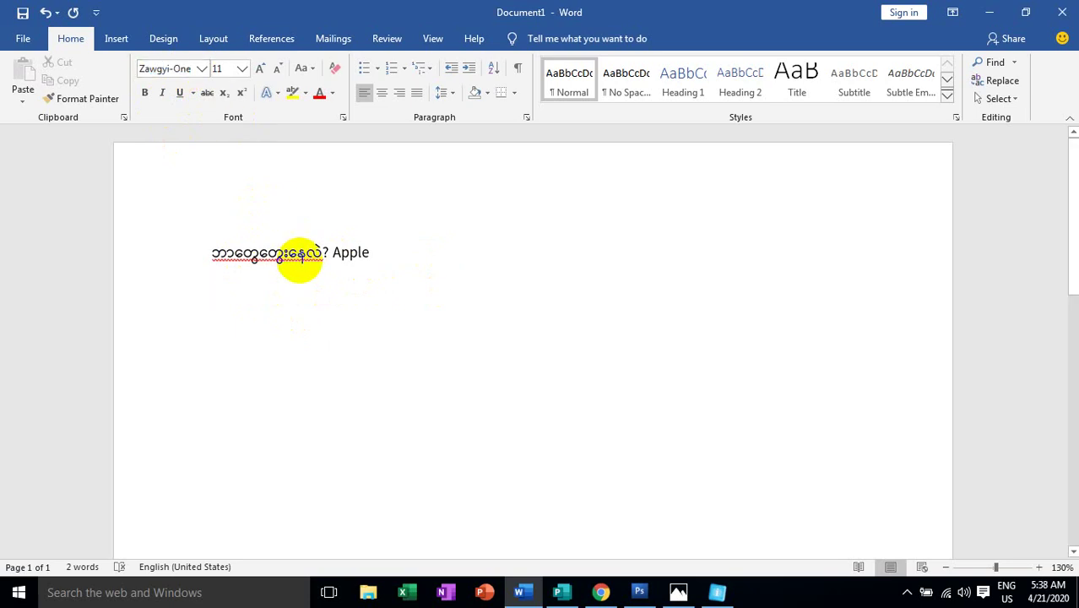
pyautogui.write('bknpbab')
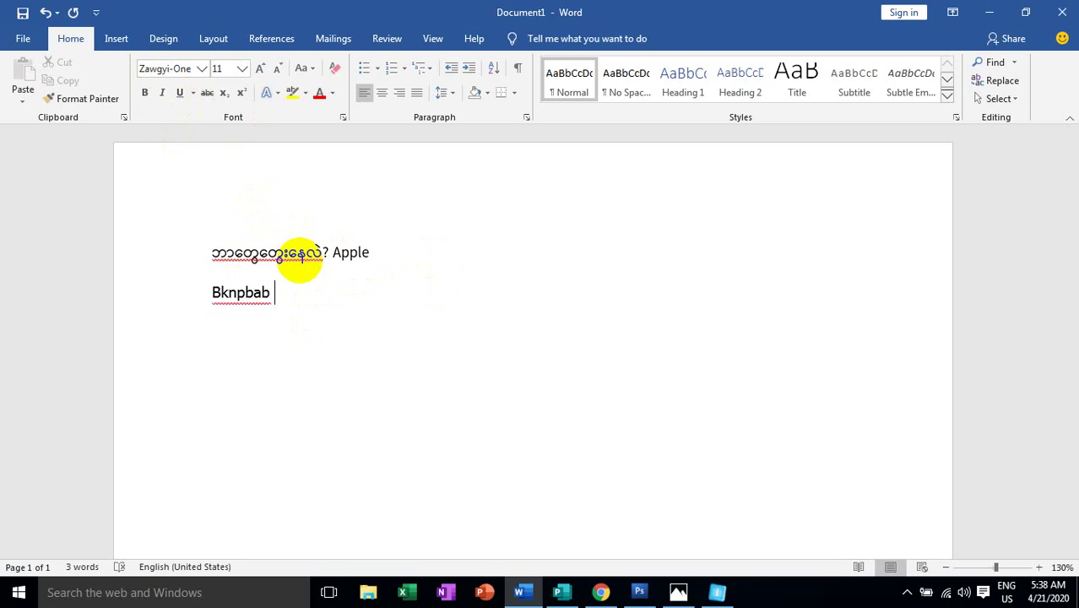
# Step: Switch back to Myanmar typing and enter "ဘယ်သူတွေလဲ" after "Bknpbab"
pyautogui.hotkey('ctrl', 'shift')
pyautogui.write('လိ')
pyautogui.press('BackSpace')
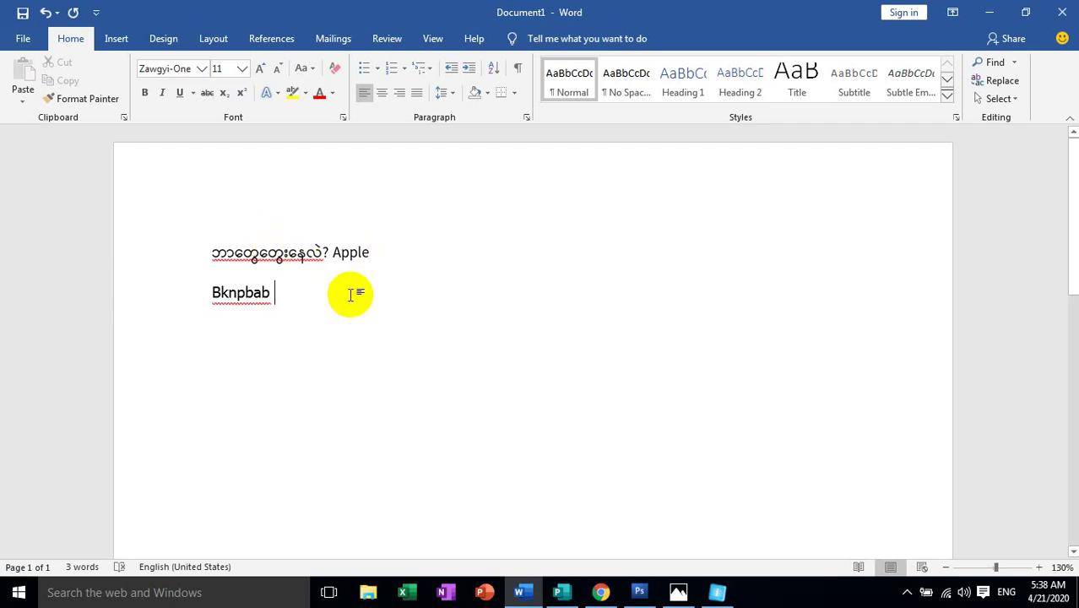
pyautogui.write('ဘာ')
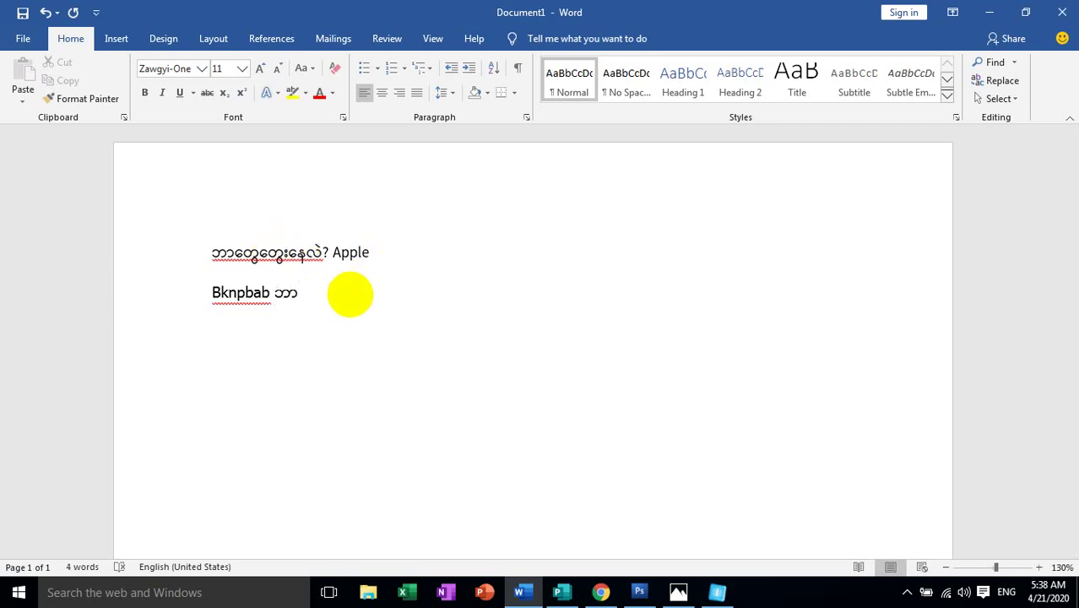
pyautogui.write('ယ့်သူတေ')
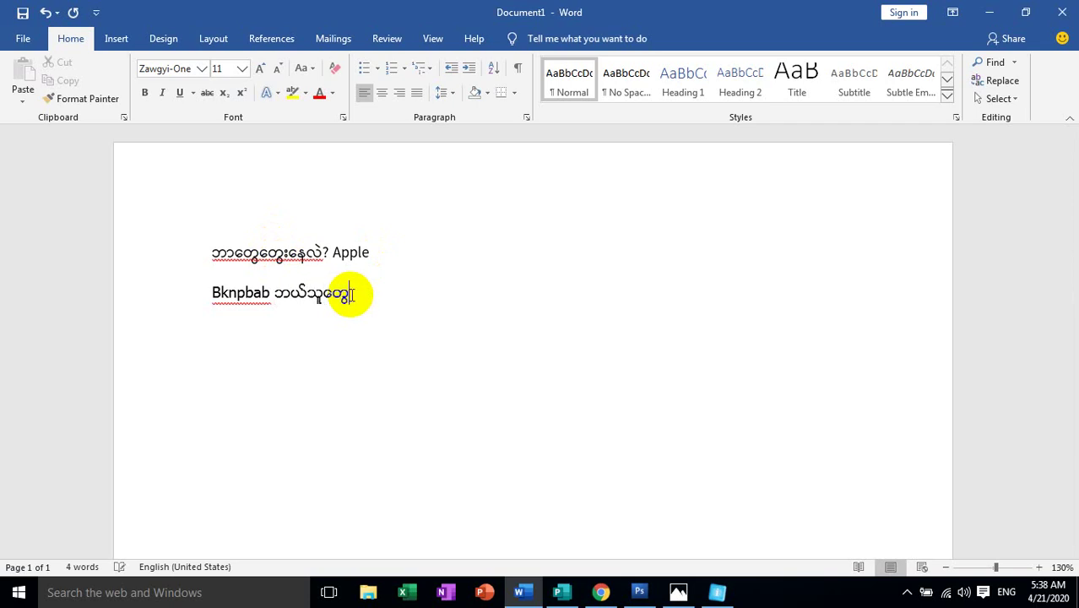
pyautogui.write('လဲ')
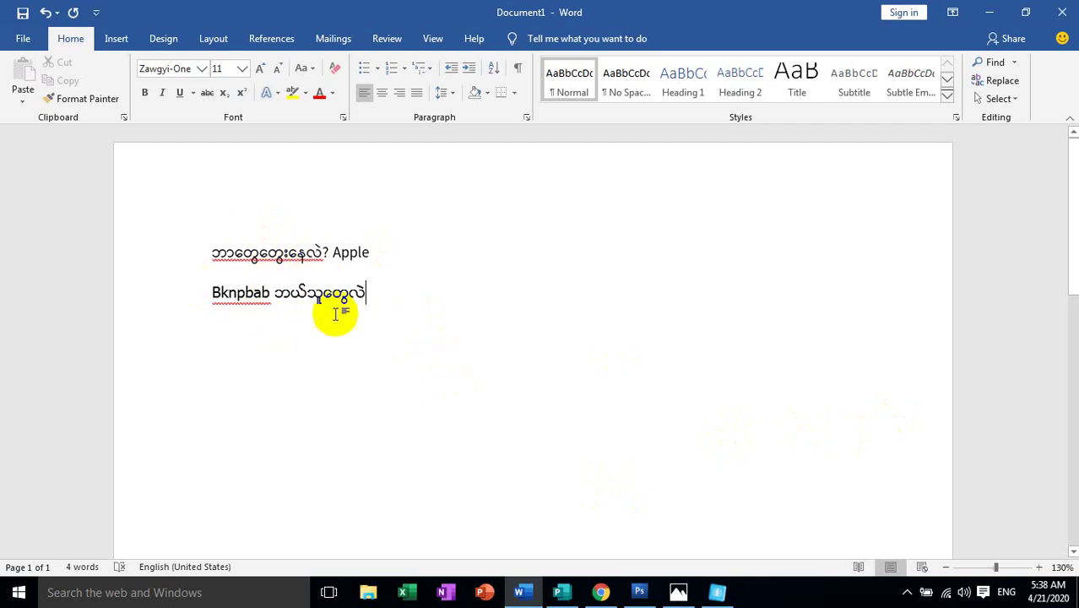
# Step: Insert an empty paragraph below the "Apple" line and consult the Pyidaungsu layout in Unicode Keyboard.jpg in Photos
pyautogui.click(374, 254)
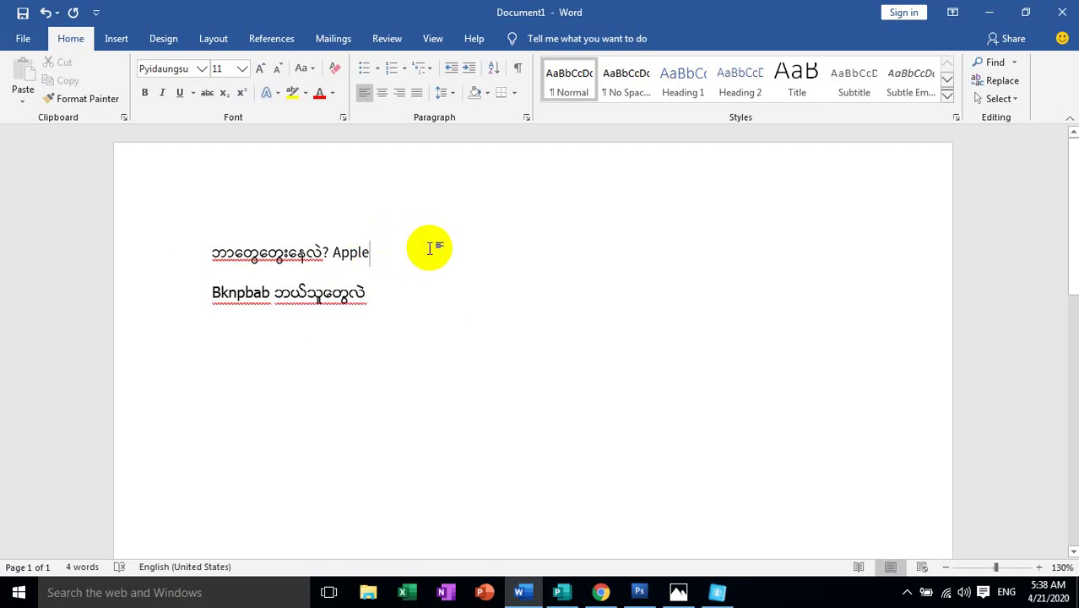
pyautogui.press('Return')
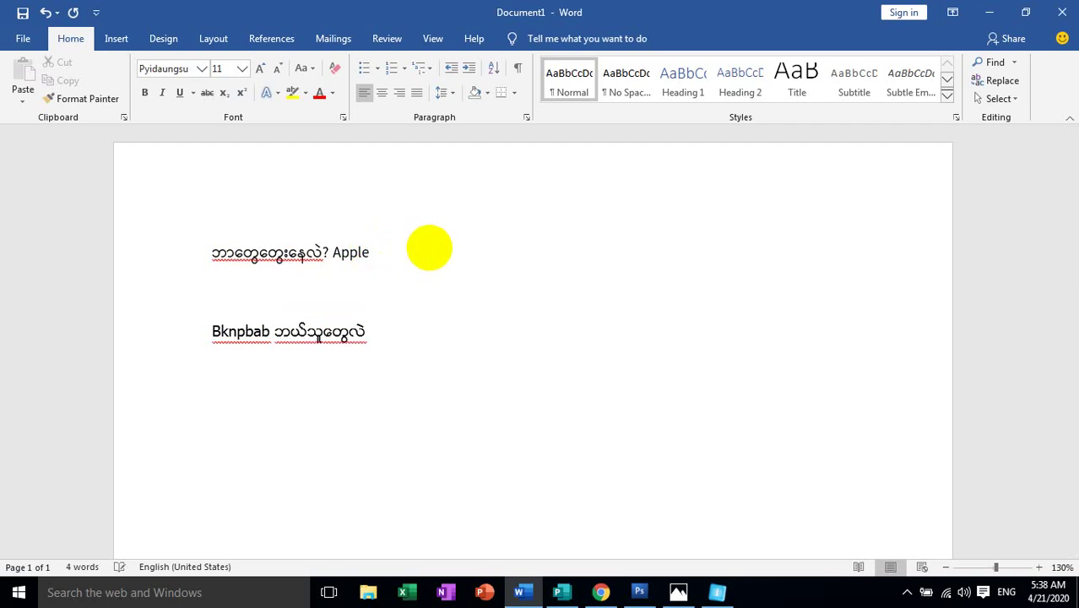
pyautogui.click(679, 593)
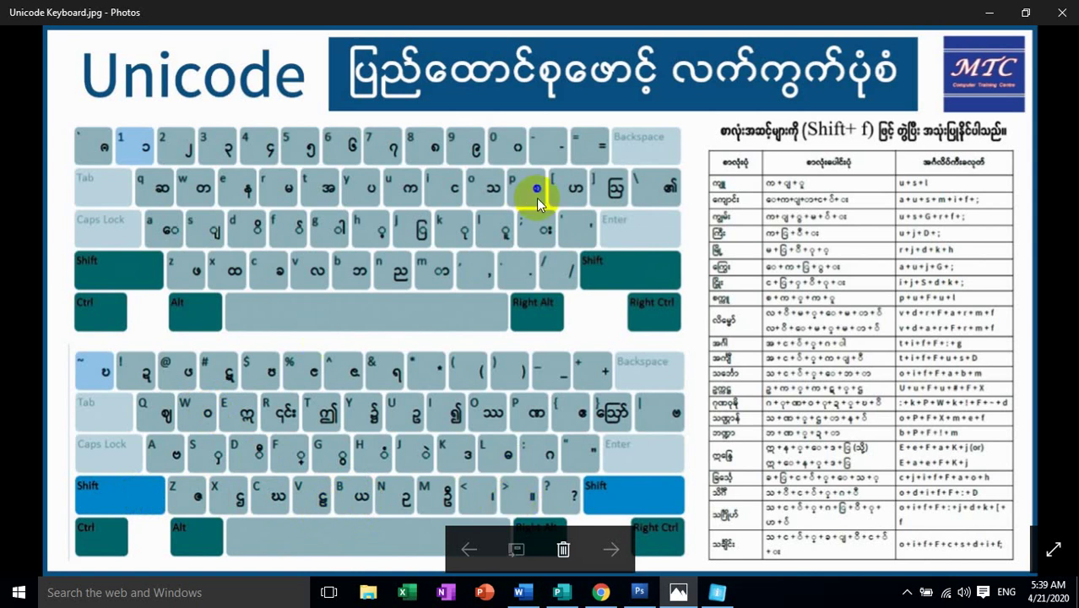
pyautogui.click(991, 10)
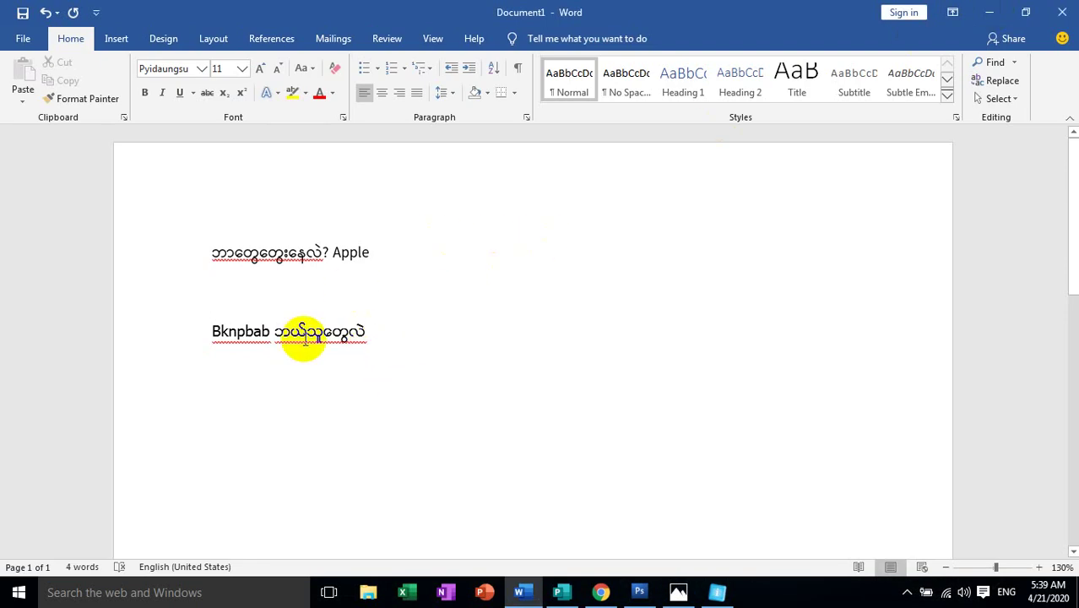
# Step: Enter the Myanmar syllable "ပြီ" in the empty paragraph between the two text lines in Word
pyautogui.hotkey('ctrl', 'shift')
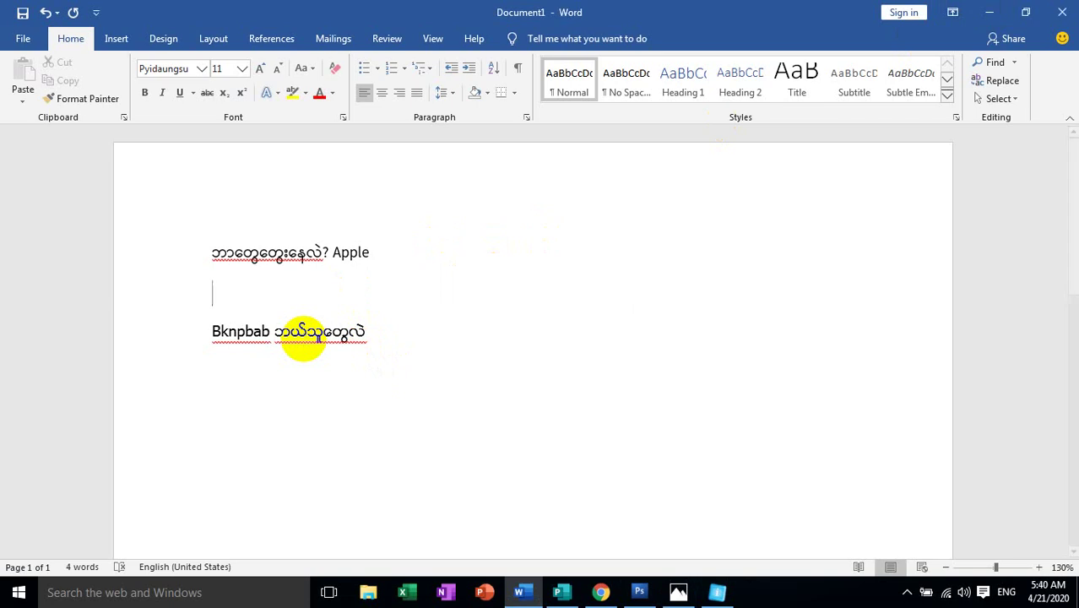
pyautogui.write('ဘ')
pyautogui.press('BackSpace')
pyautogui.write('ပြ')
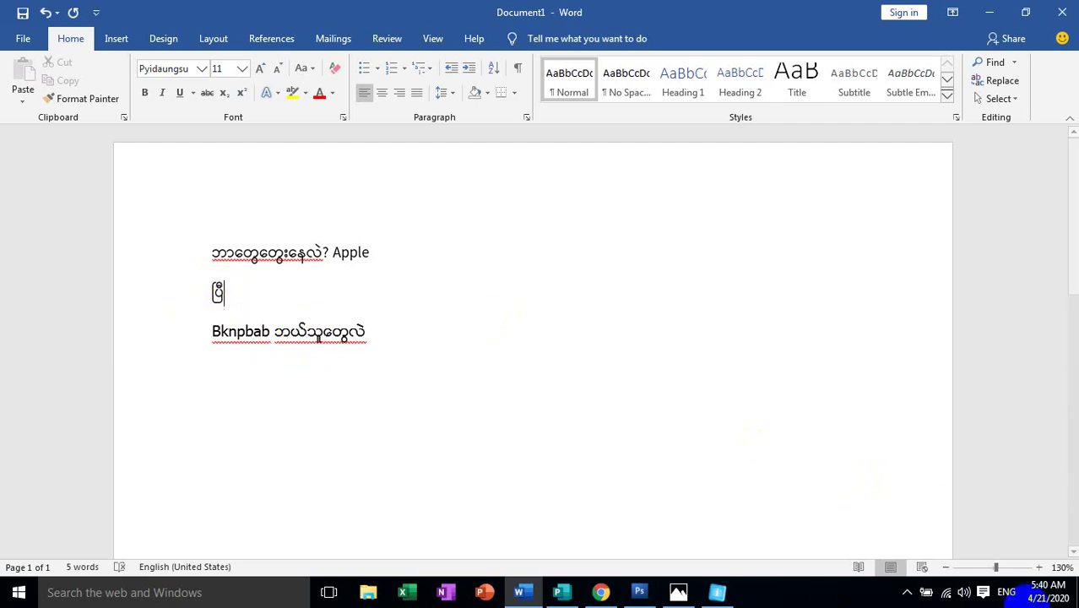
pyautogui.scroll(20, 133, 284)
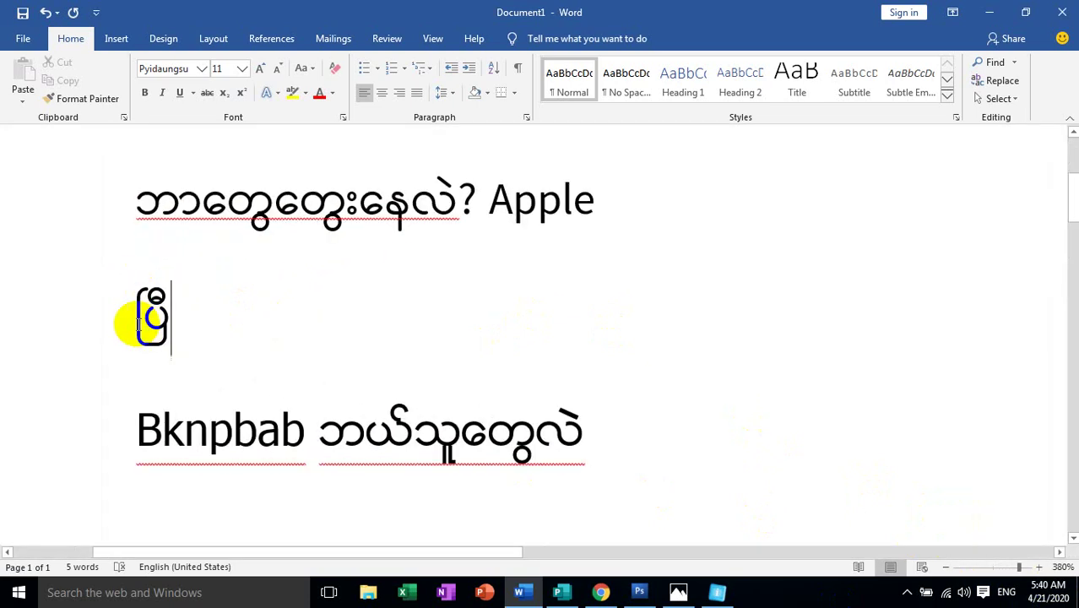
pyautogui.write('ို')
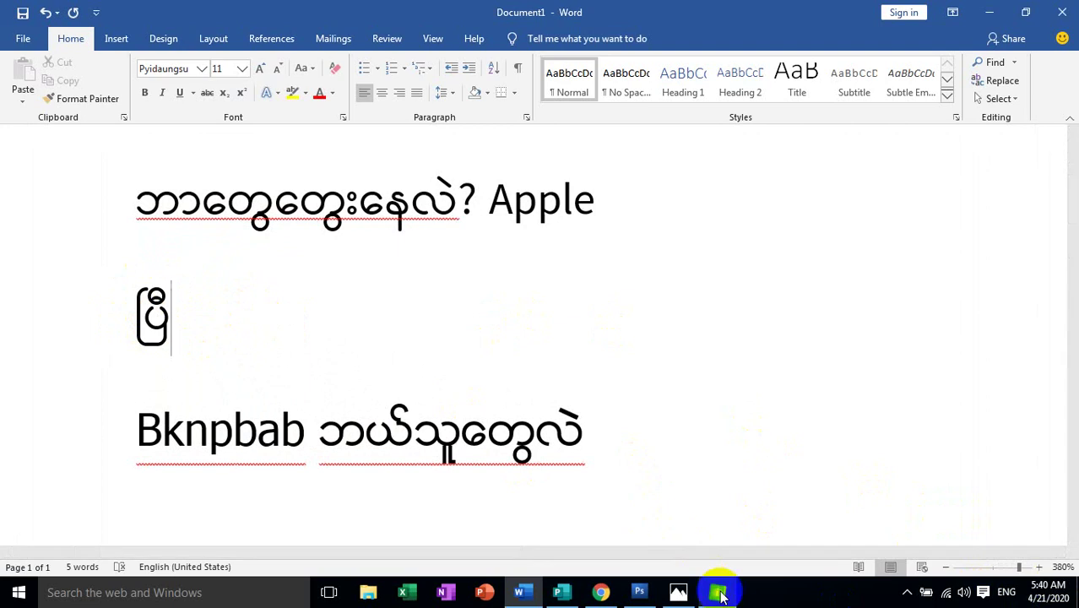
pyautogui.moveTo(718, 593)
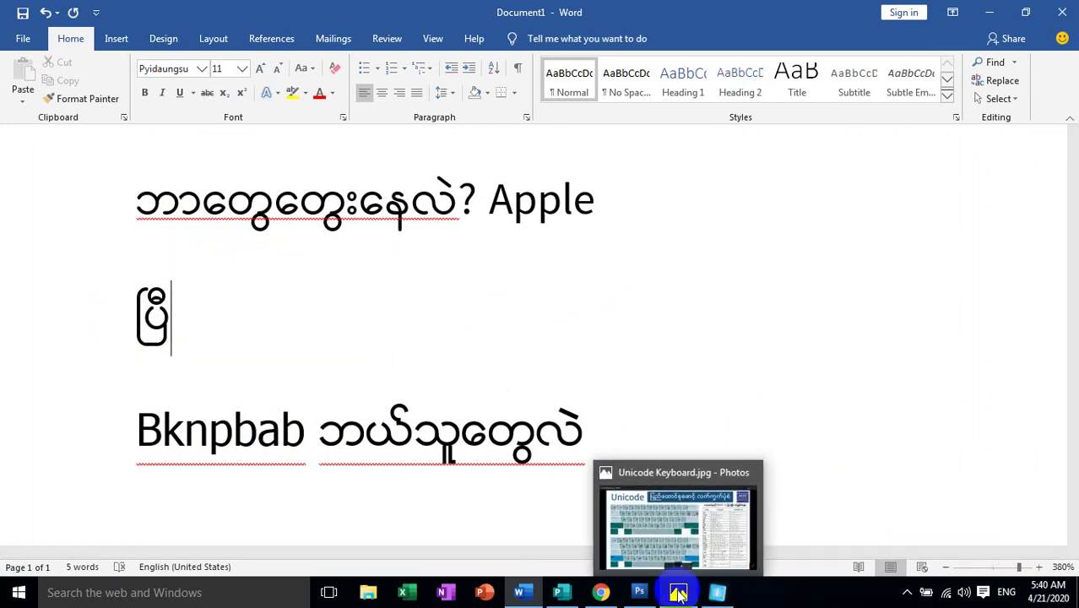
# Step: Consult the Pyidaungsu layout in Unicode Keyboard.jpg in Photos, and enter "ကြီ" directly after "ပြီ" in Word
pyautogui.click(680, 594)
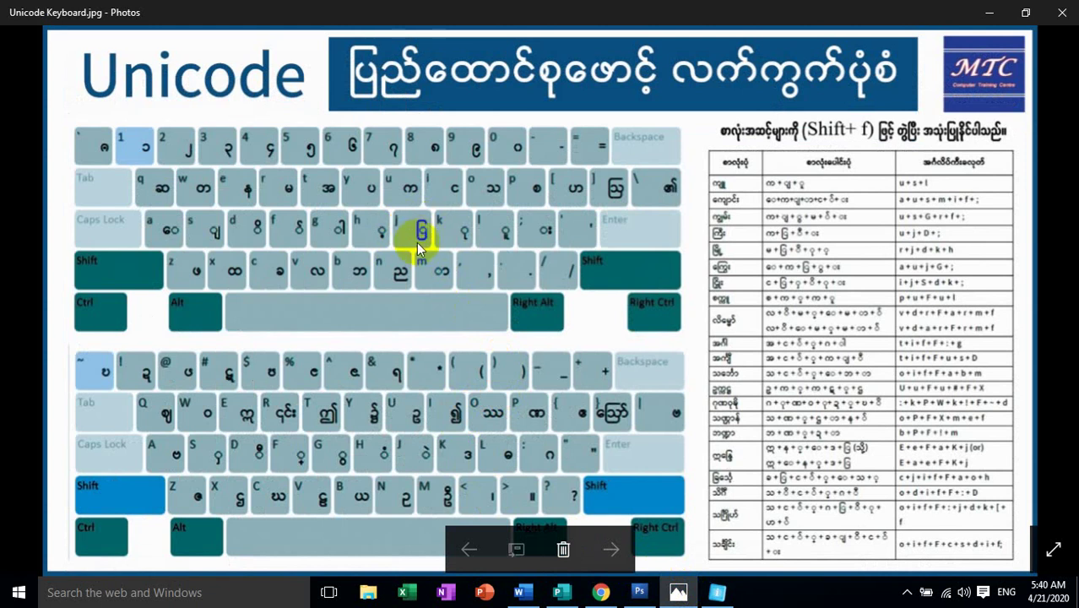
pyautogui.click(993, 15)
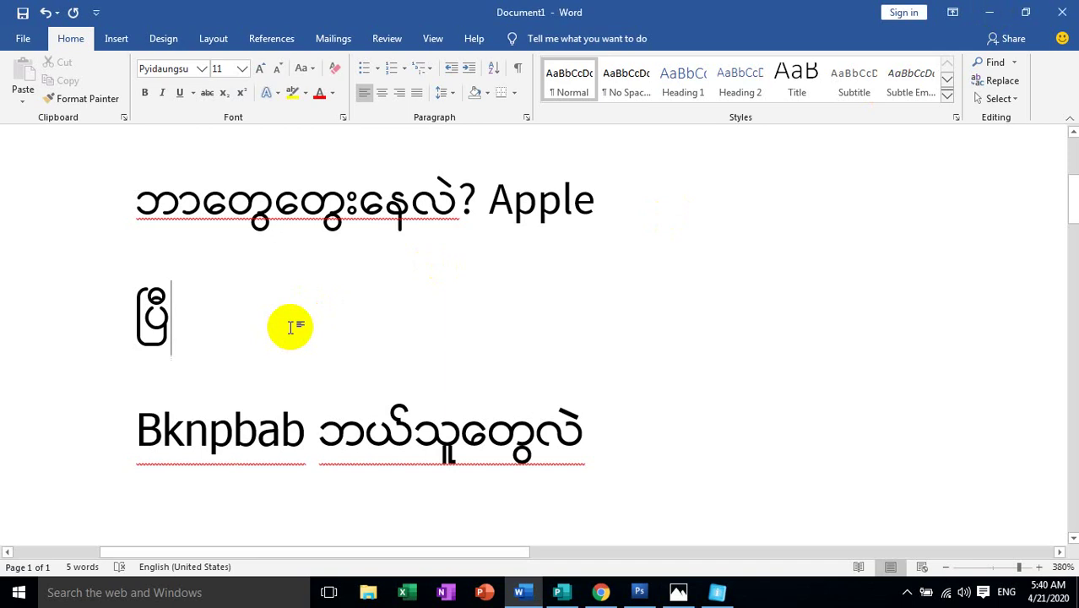
pyautogui.write('ကြ')
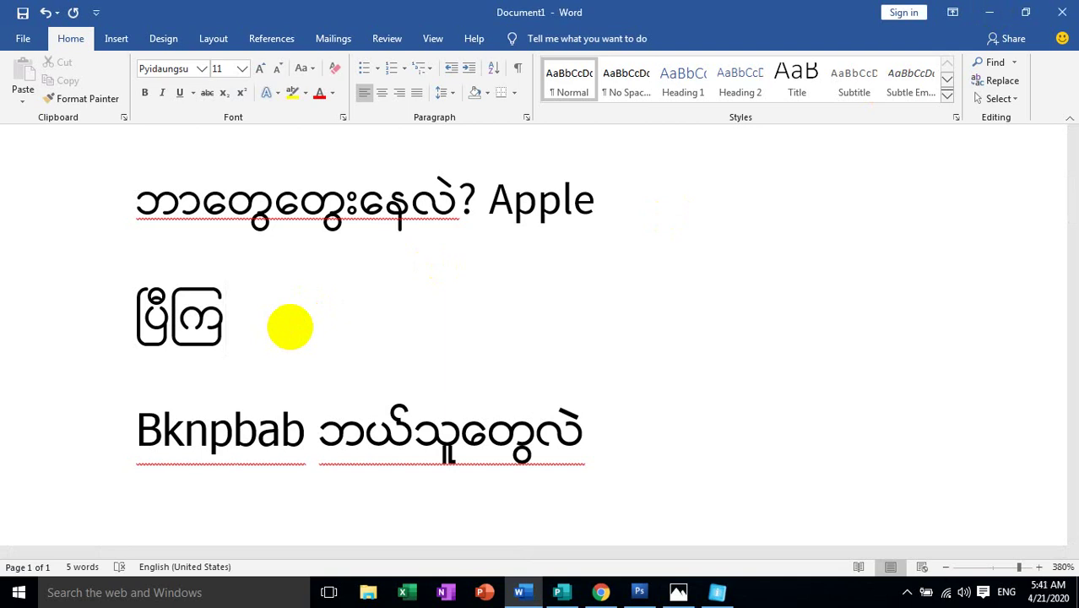
pyautogui.write('ီ')
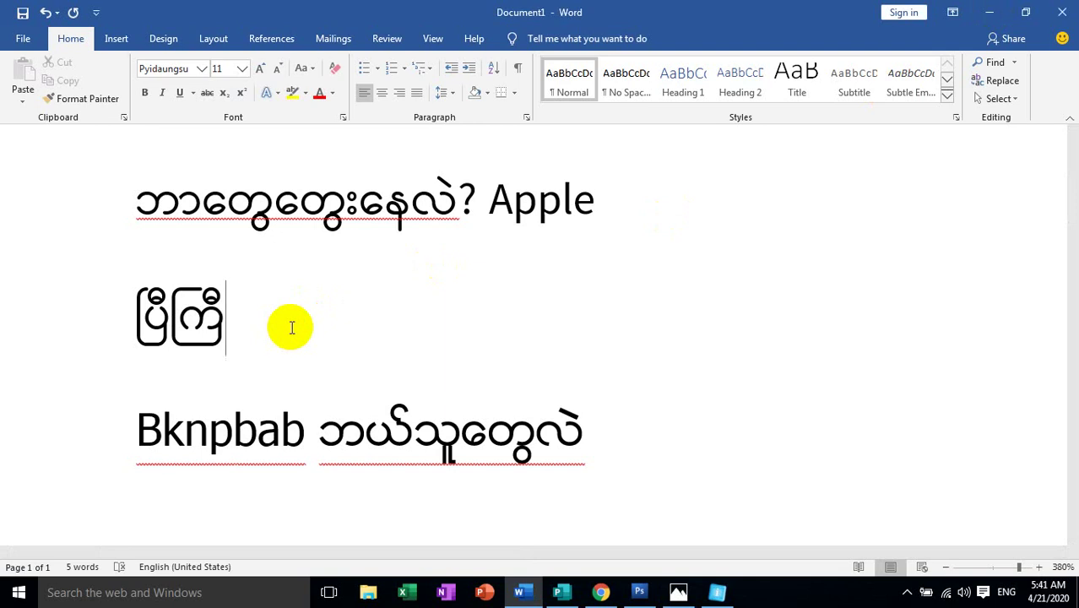
pyautogui.doubleClick(202, 312)
pyautogui.click(202, 313)
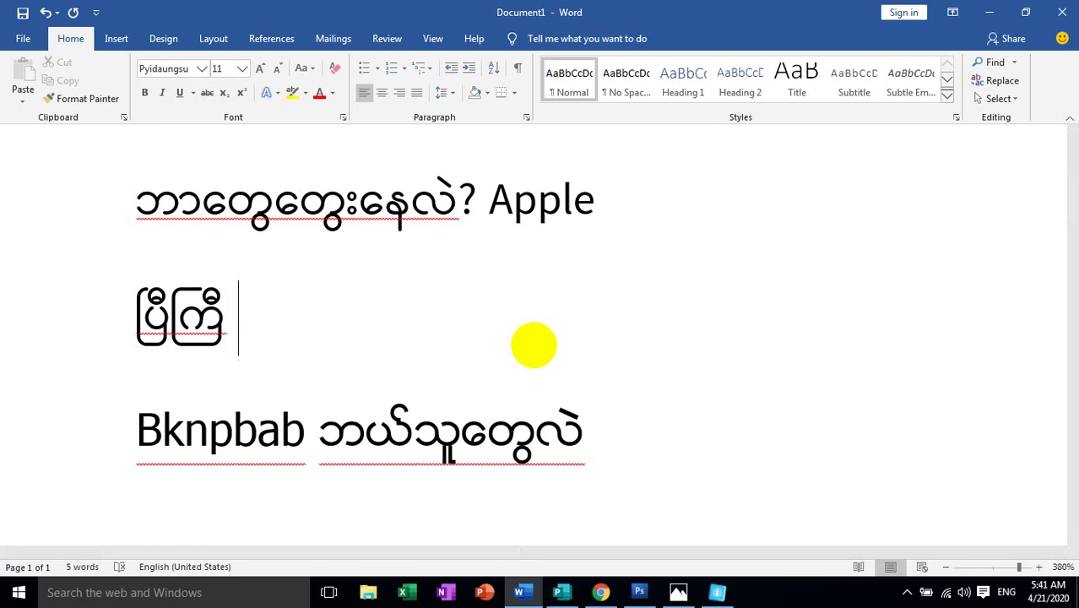
# Step: Enter the stacked Myanmar consonant "က္ခ" after "ပြီကြီ" and a space, consulting the keyboard layout image for the stacking sign
pyautogui.write('က')
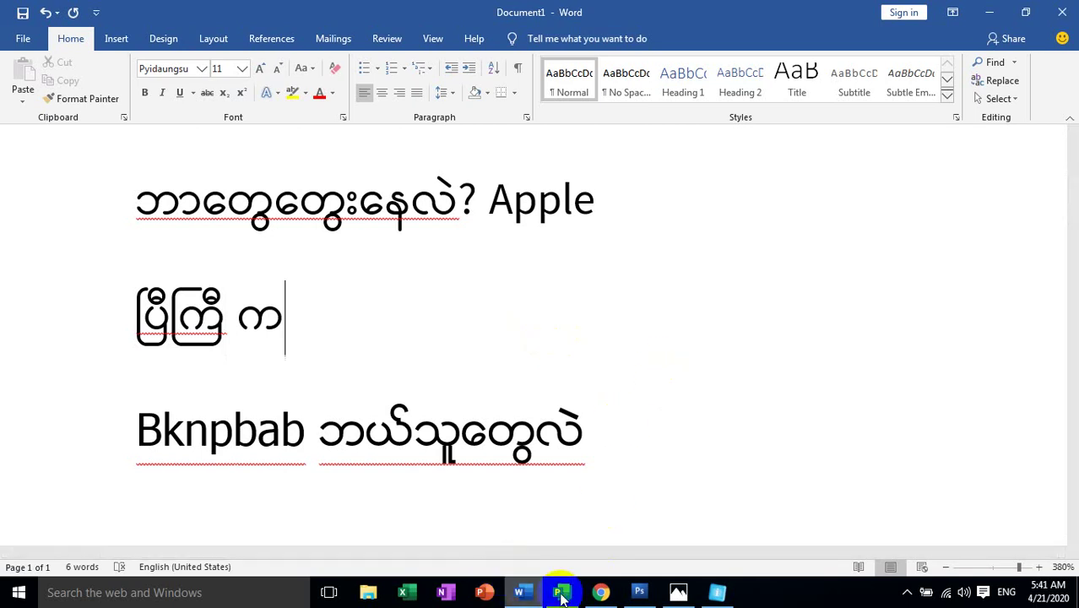
pyautogui.click(680, 592)
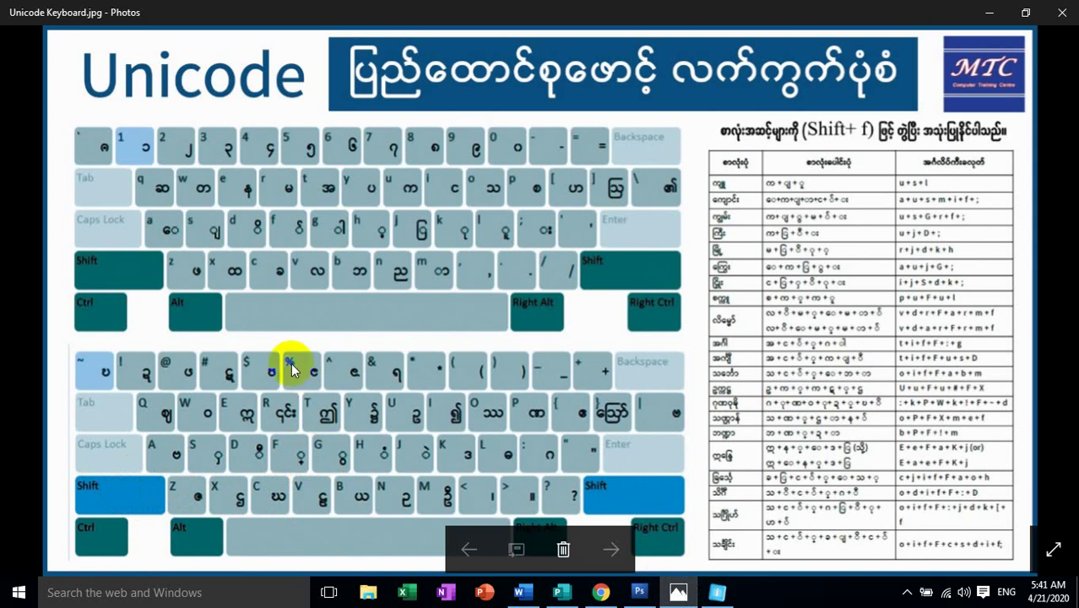
pyautogui.click(990, 13)
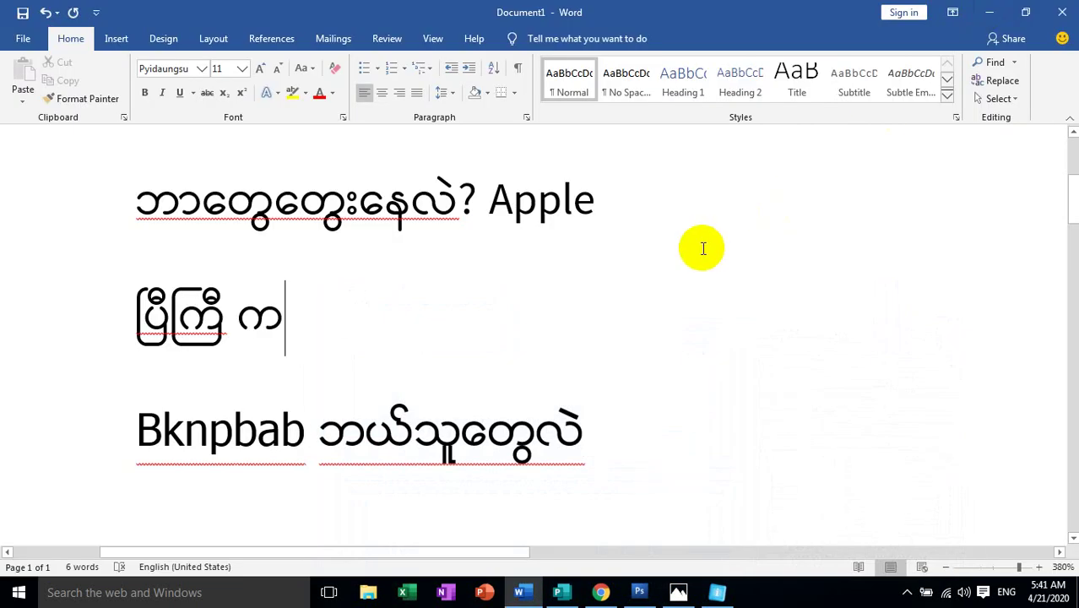
pyautogui.write('ု')
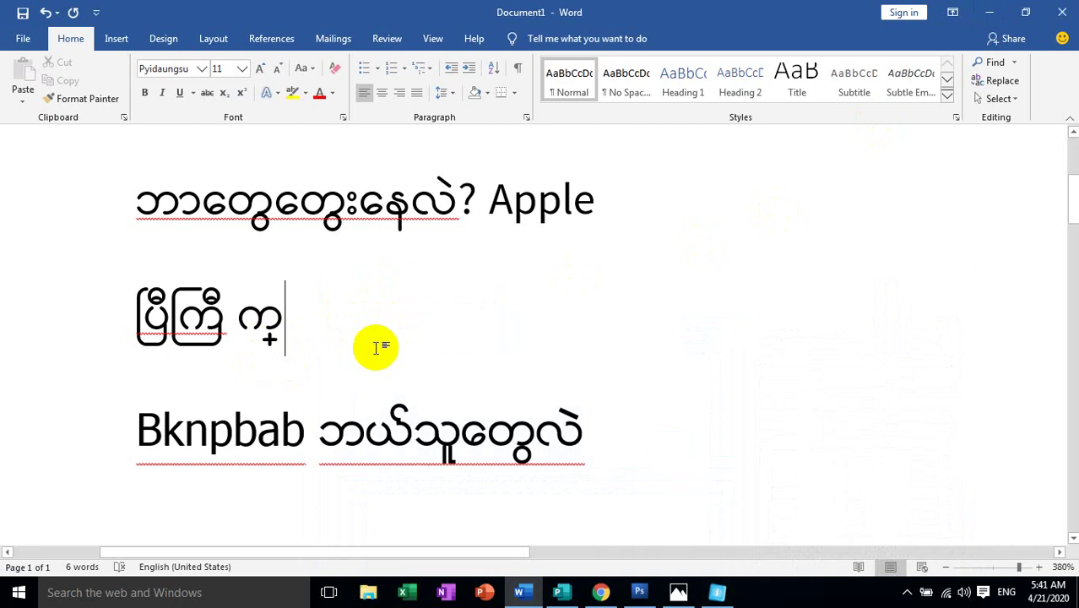
pyautogui.press('BackSpace')
pyautogui.write('ွ')
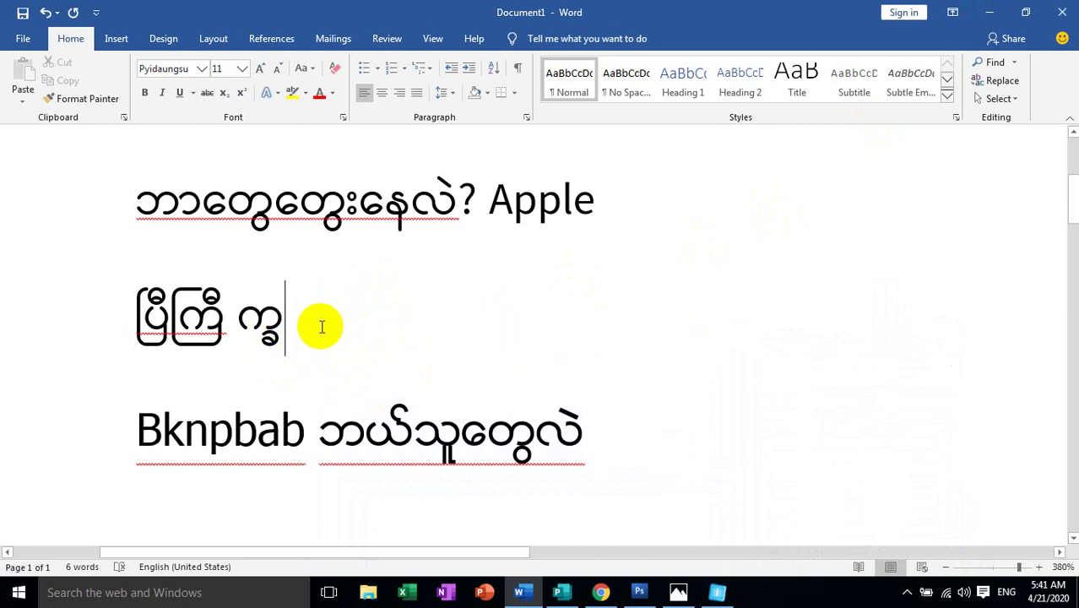
# Step: Examine the shifted characters and stacked-letter combinations in Unicode Keyboard.jpg, and minimize the image and Word to show the desktop
pyautogui.click(678, 592)
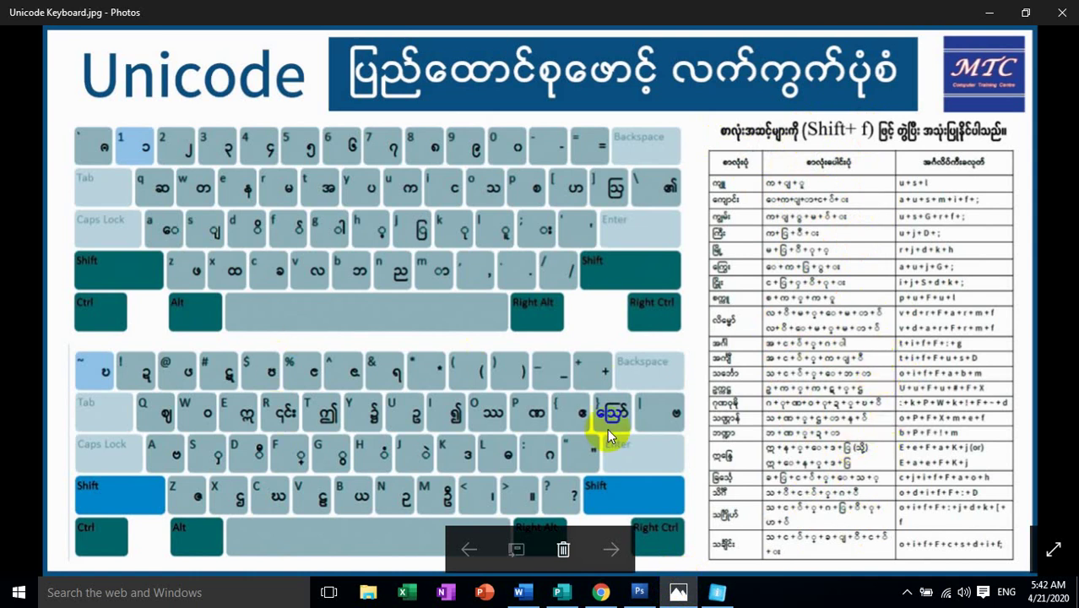
pyautogui.click(999, 13)
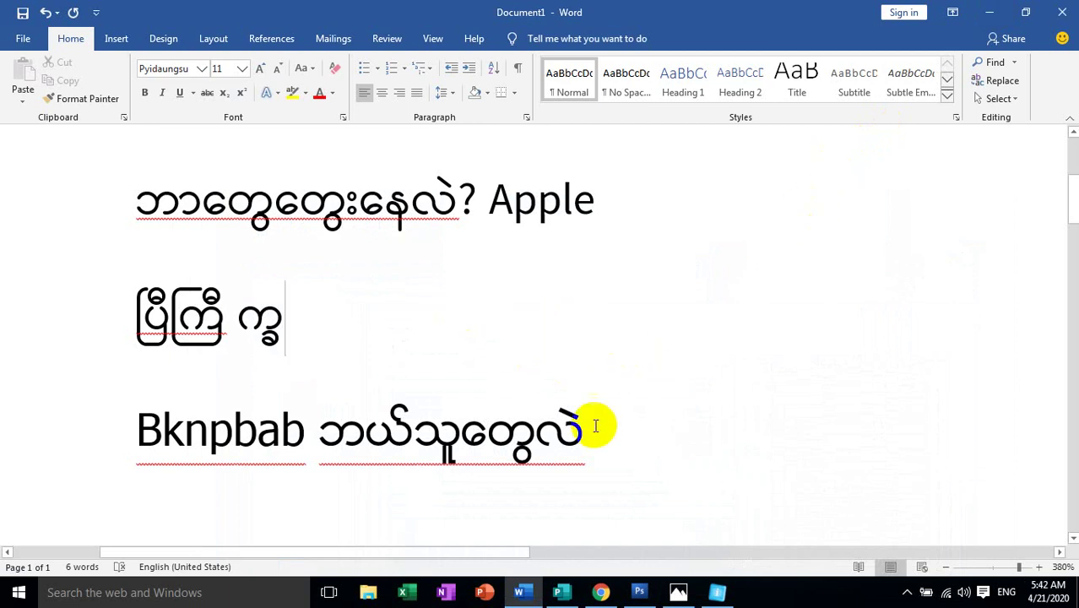
pyautogui.click(989, 12)
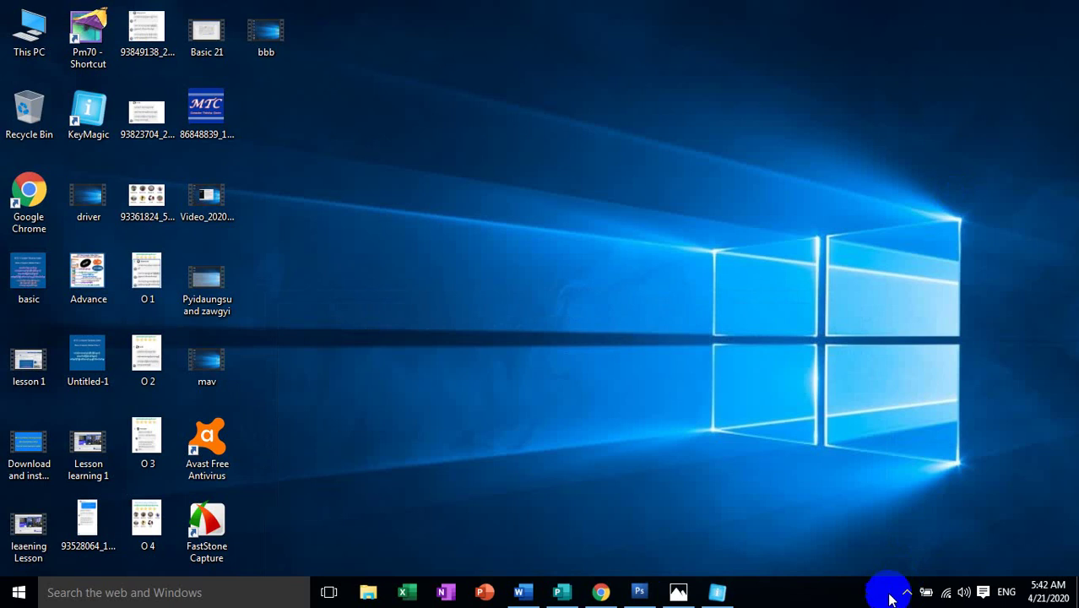